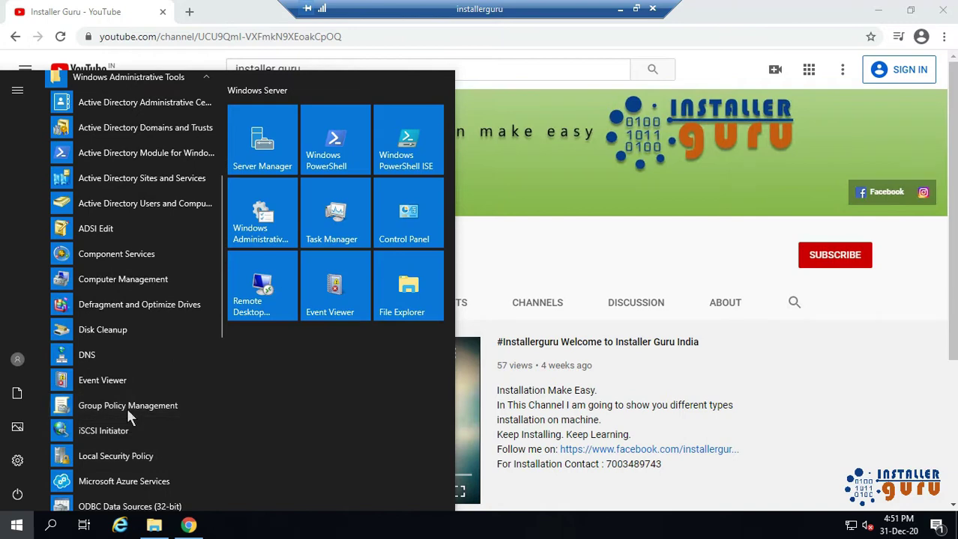
Step: Open Group Policy Management and show the Group Policy Objects container of the installerguruindia.com domain
{"action": "left_click", "coordinate": [126, 407]}
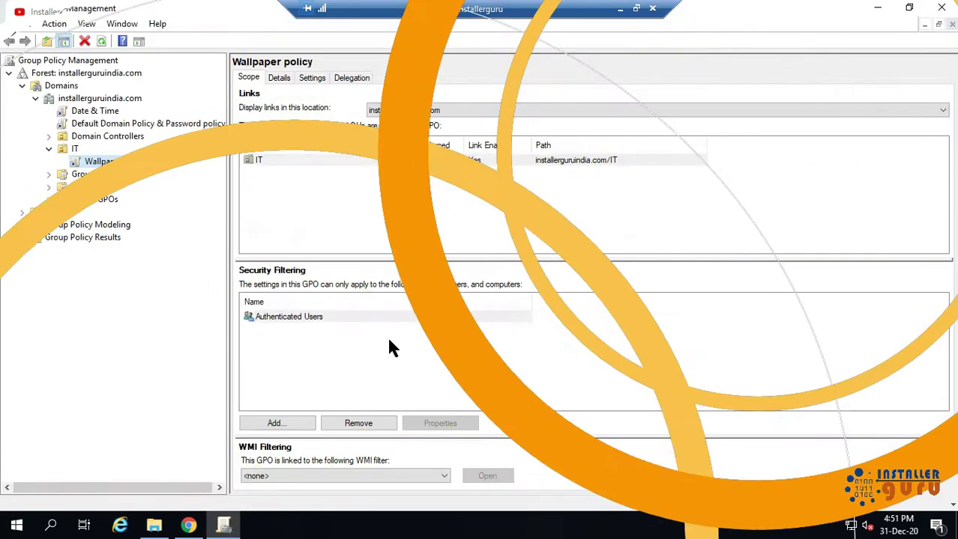
{"action": "left_click", "coordinate": [48, 149]}
{"action": "left_click", "coordinate": [91, 167]}
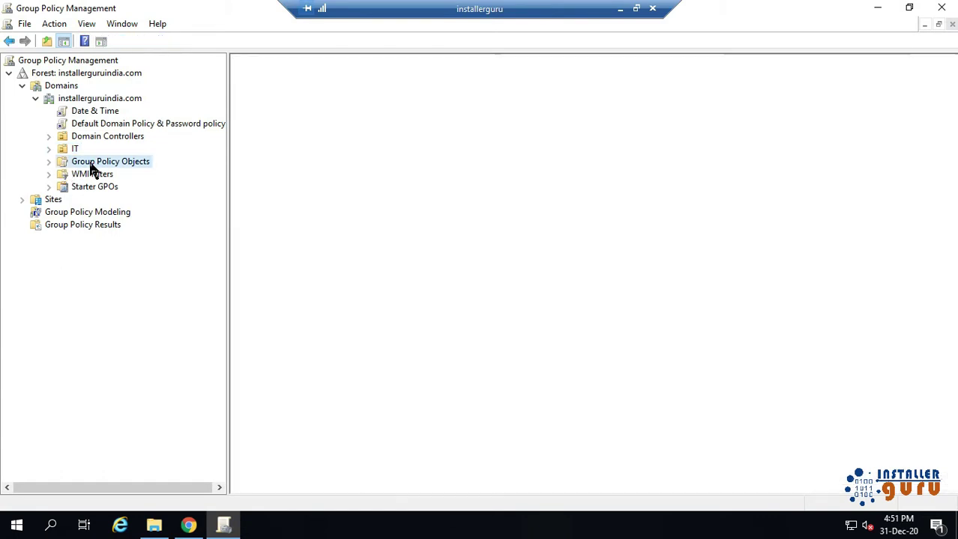
Step: Create a new GPO named "Folder redirection" without a source starter GPO and select it in the list
{"action": "right_click", "coordinate": [360, 202]}
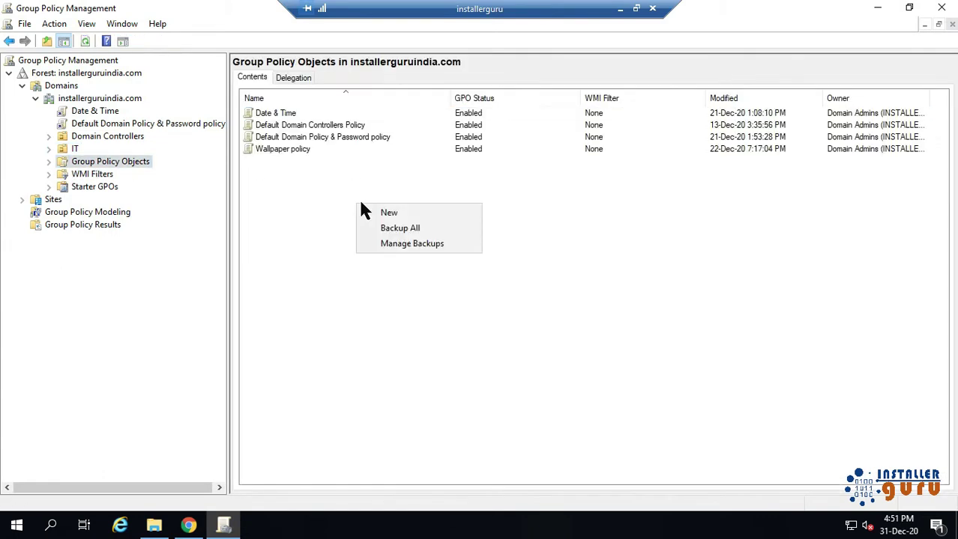
{"action": "left_click", "coordinate": [397, 213]}
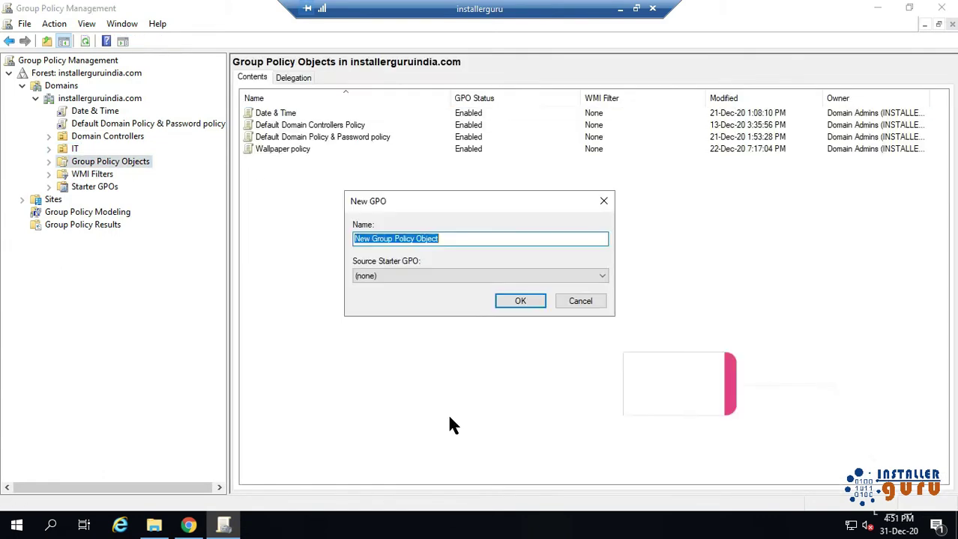
{"action": "type", "text": "Fold"}
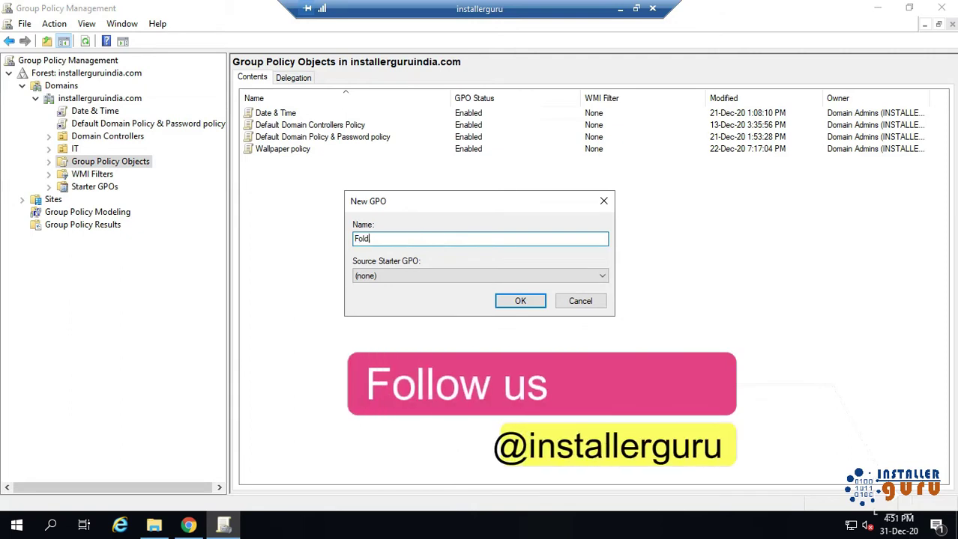
{"action": "type", "text": "er redirecti"}
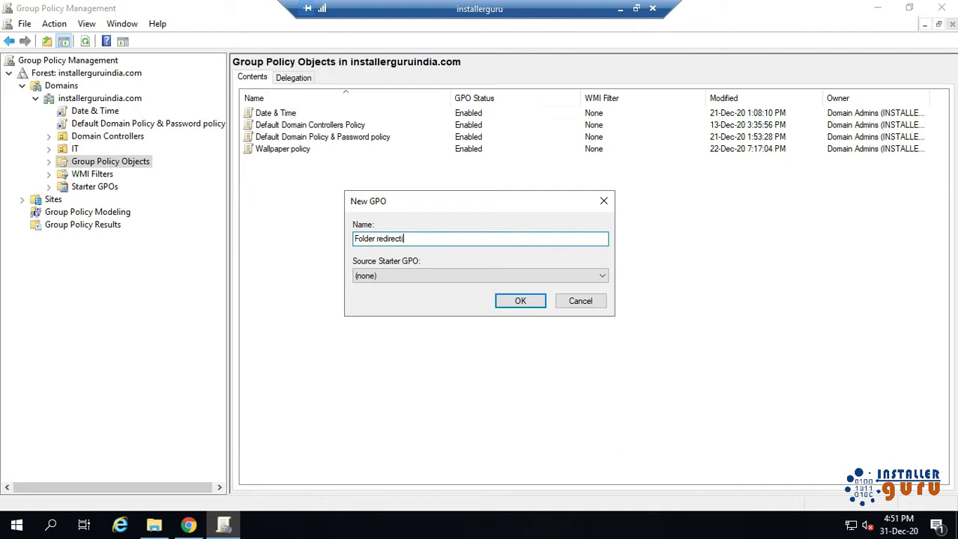
{"action": "type", "text": "on"}
{"action": "key", "text": "Return"}
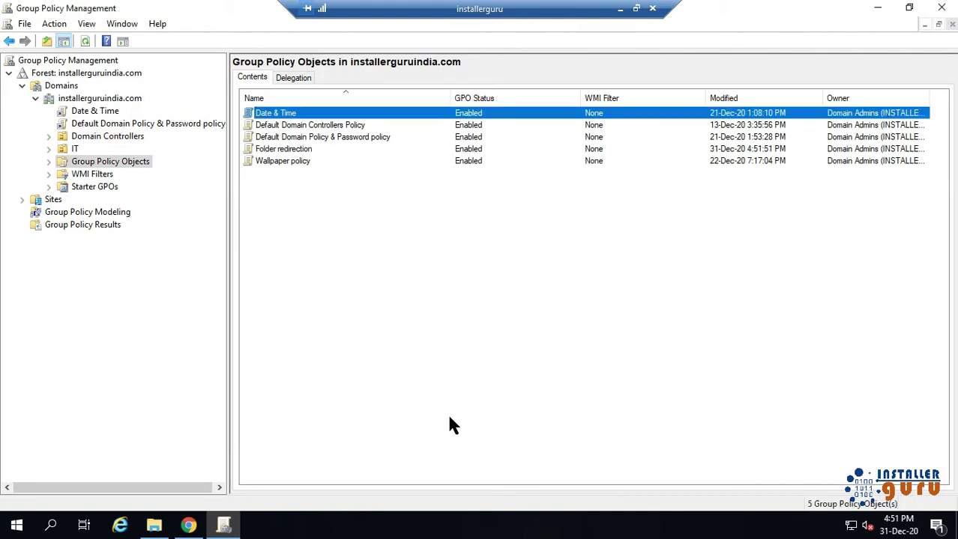
{"action": "left_click", "coordinate": [293, 151]}
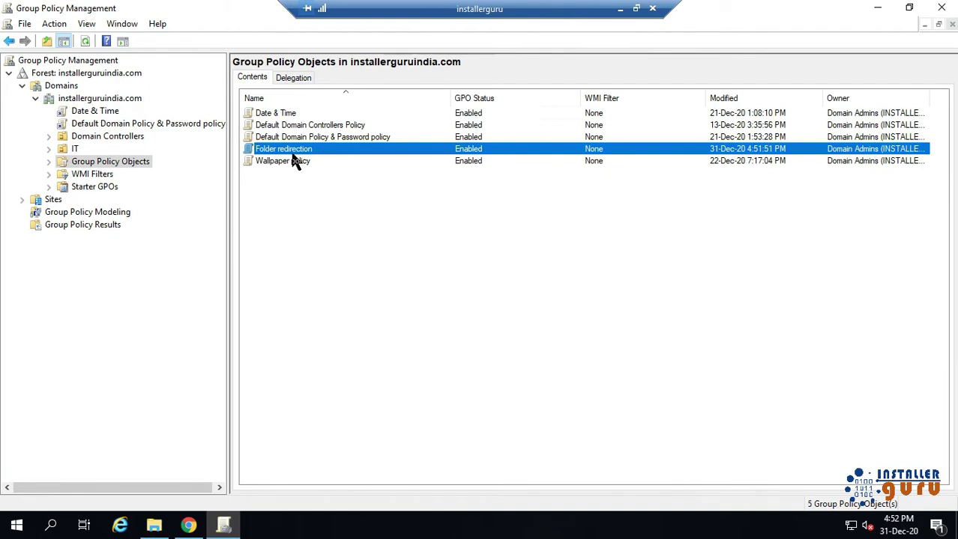
Step: Switch to File Explorer and create a folder named UPRD on Local Disk (C:)
{"action": "key", "text": "super+e"}
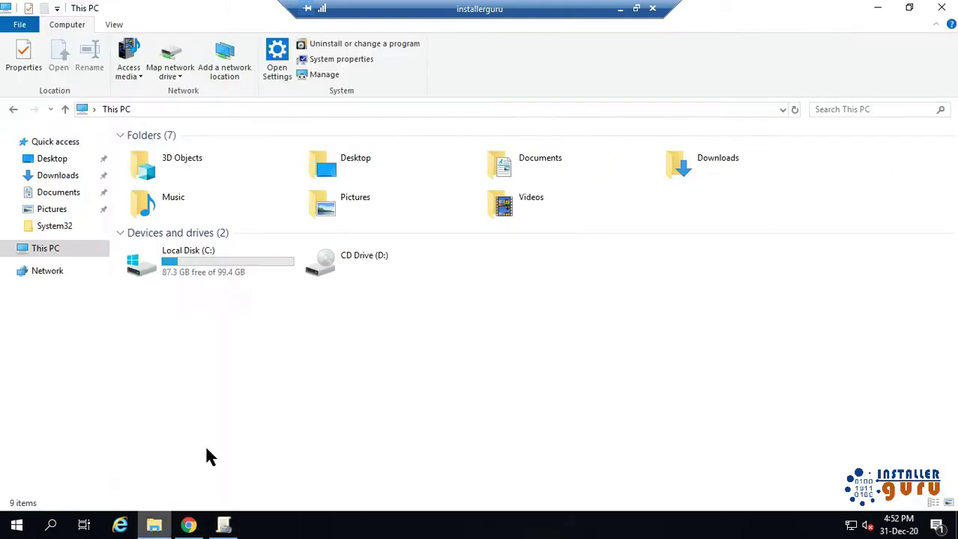
{"action": "double_click", "coordinate": [235, 257]}
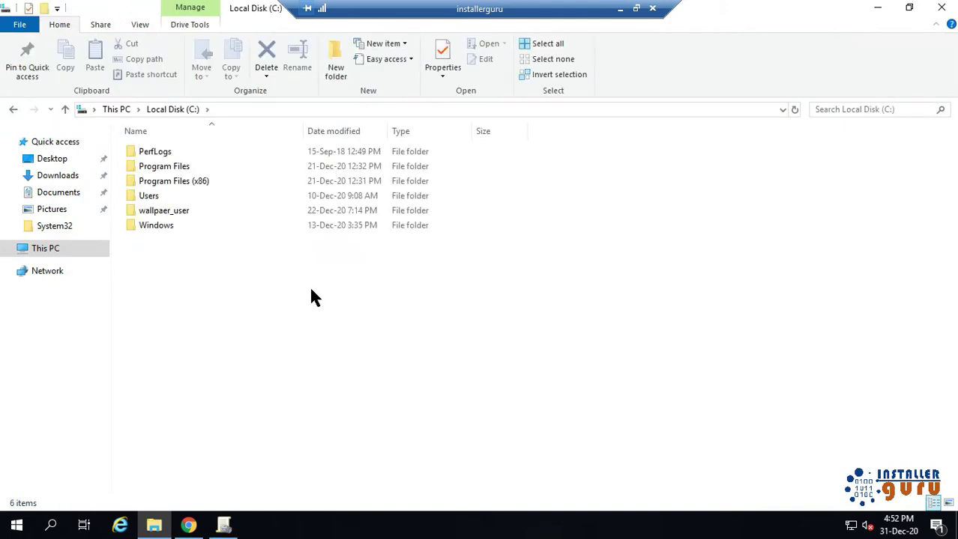
{"action": "left_click", "coordinate": [332, 78]}
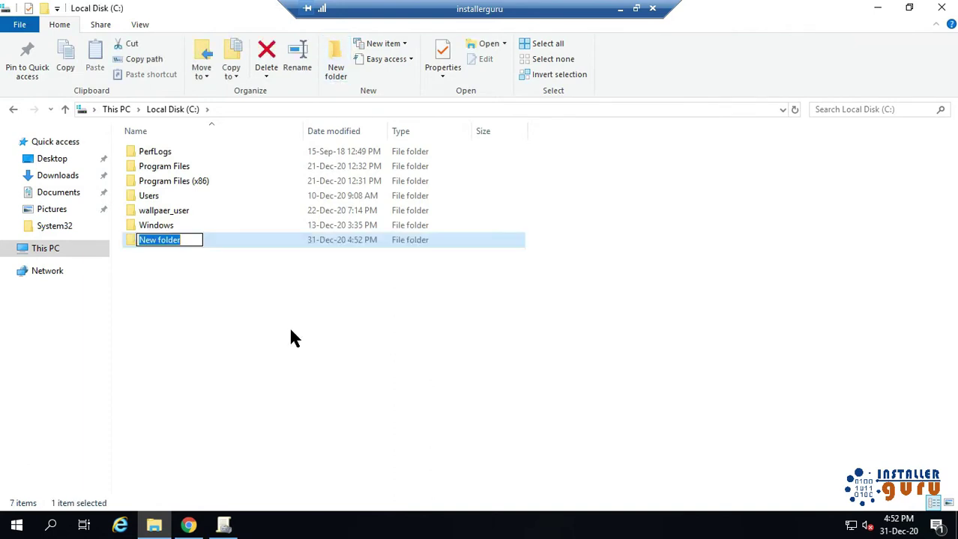
{"action": "type", "text": "UPRD"}
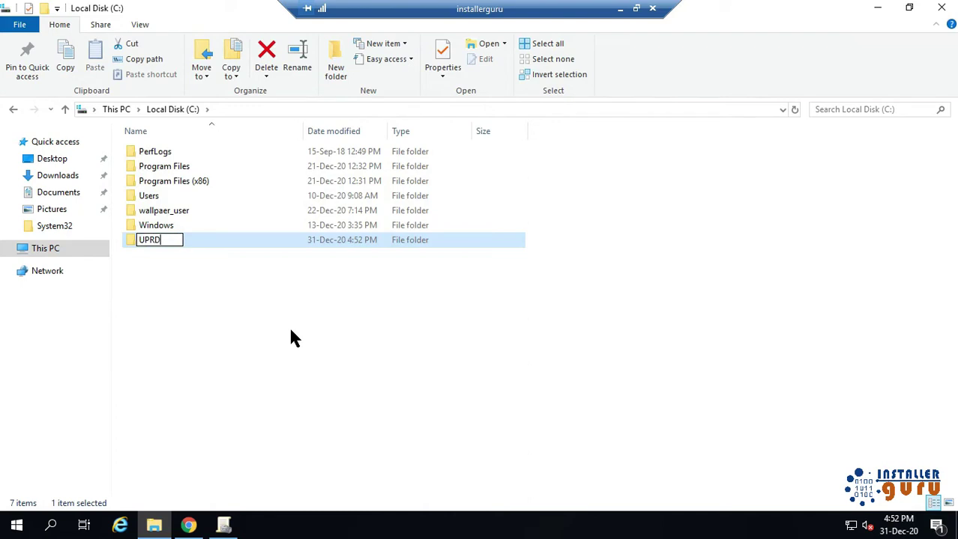
{"action": "key", "text": "Return"}
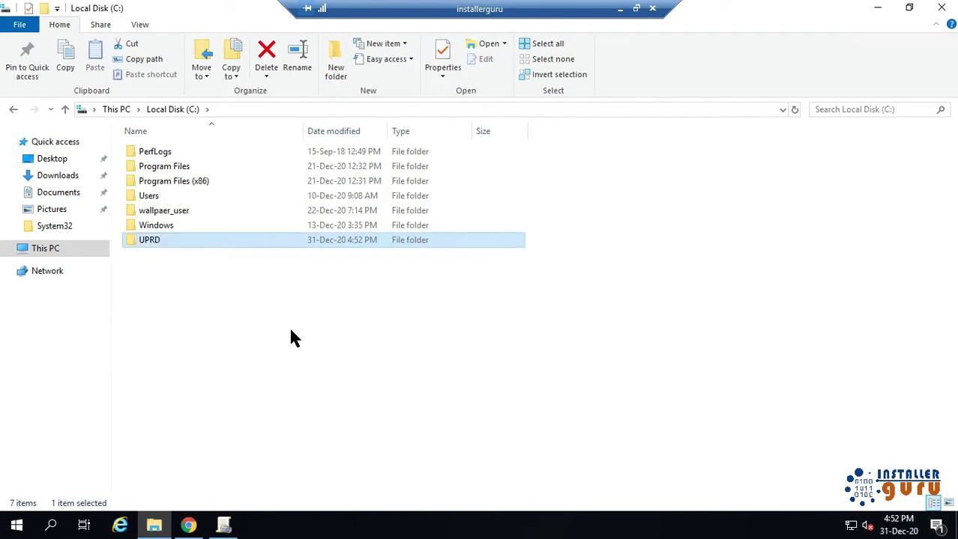
Step: Enable advanced sharing for the UPRD folder and set its share name to UPRD$
{"action": "right_click", "coordinate": [180, 244]}
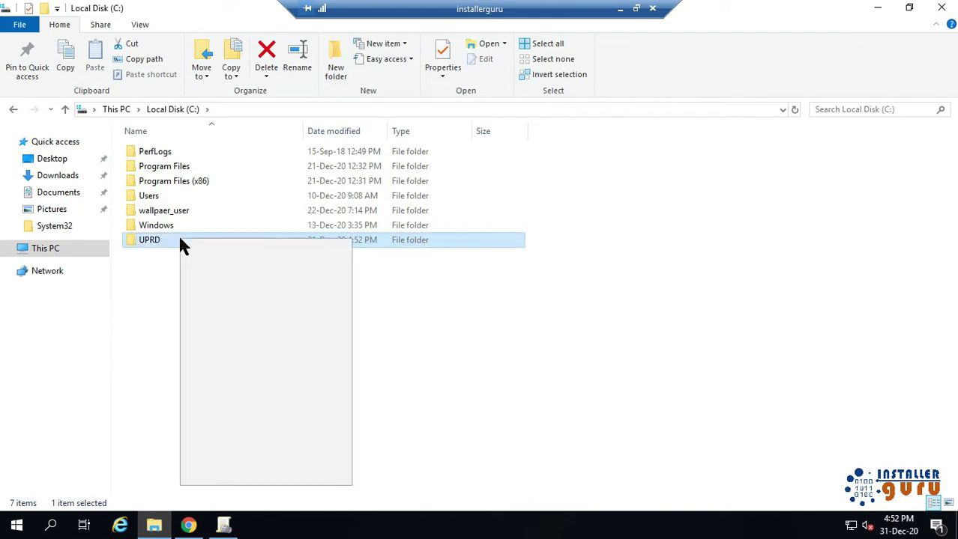
{"action": "left_click", "coordinate": [240, 473]}
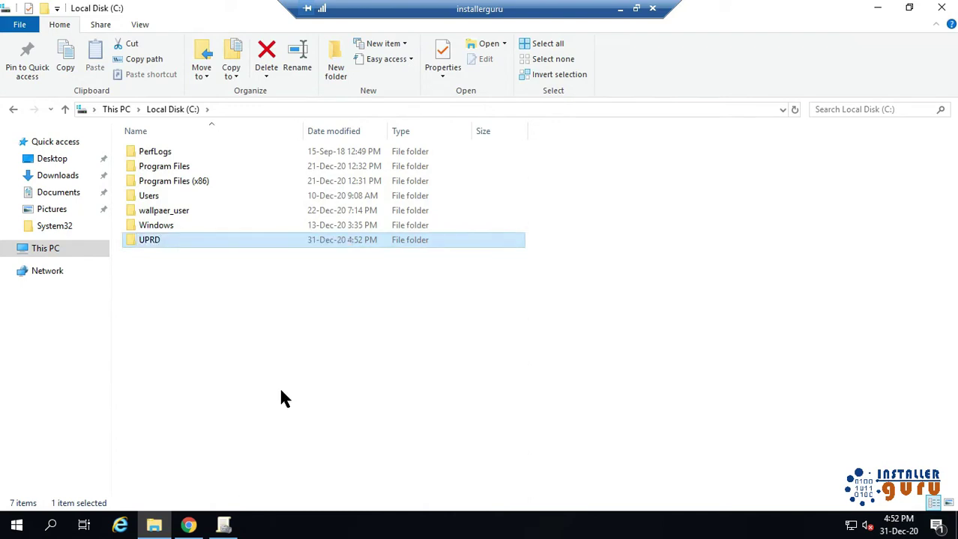
{"action": "left_click", "coordinate": [242, 200]}
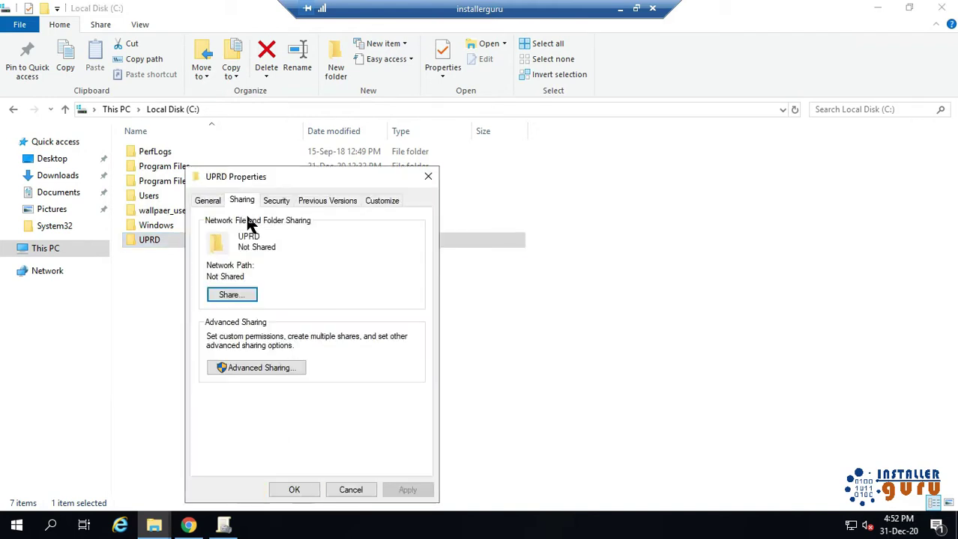
{"action": "left_click", "coordinate": [262, 367]}
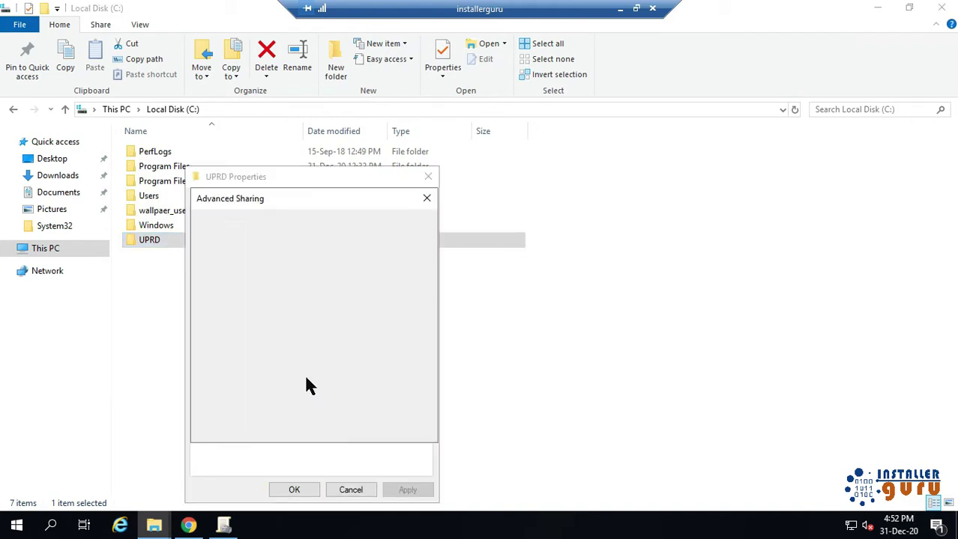
{"action": "left_click", "coordinate": [249, 227]}
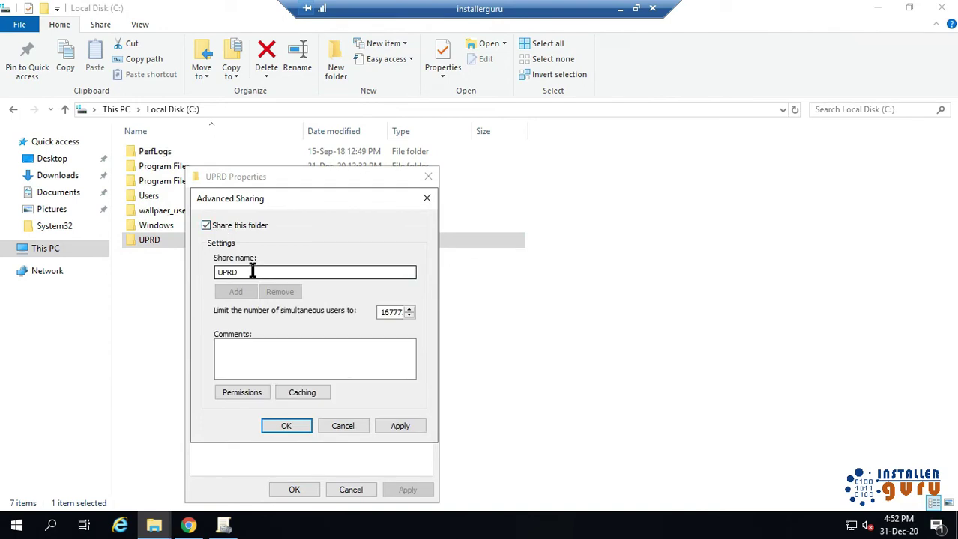
{"action": "left_click", "coordinate": [252, 272]}
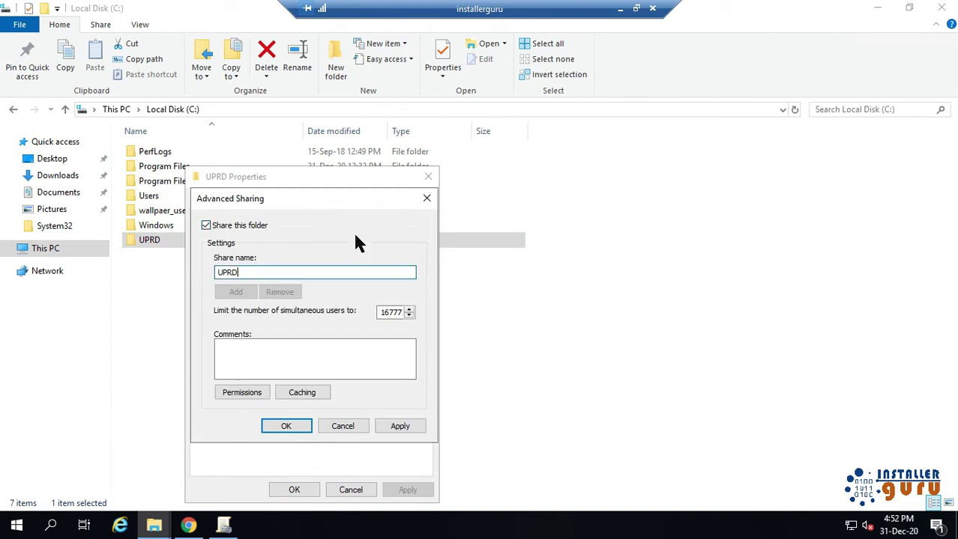
{"action": "type", "text": "$"}
Step: Replace Everyone with the Domain Users group in the share permissions of UPRD$
{"action": "left_click", "coordinate": [242, 394]}
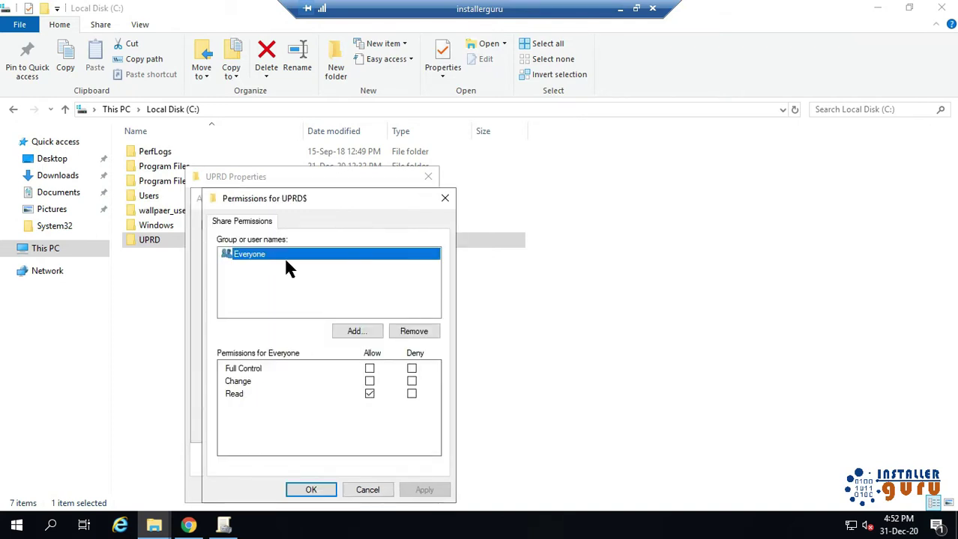
{"action": "left_click", "coordinate": [413, 331]}
{"action": "left_click", "coordinate": [358, 333]}
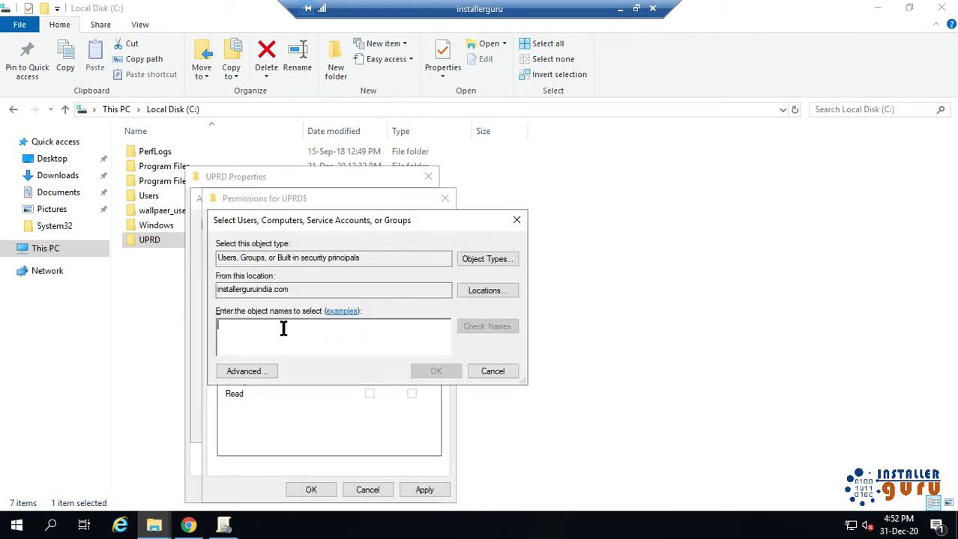
{"action": "type", "text": "dom"}
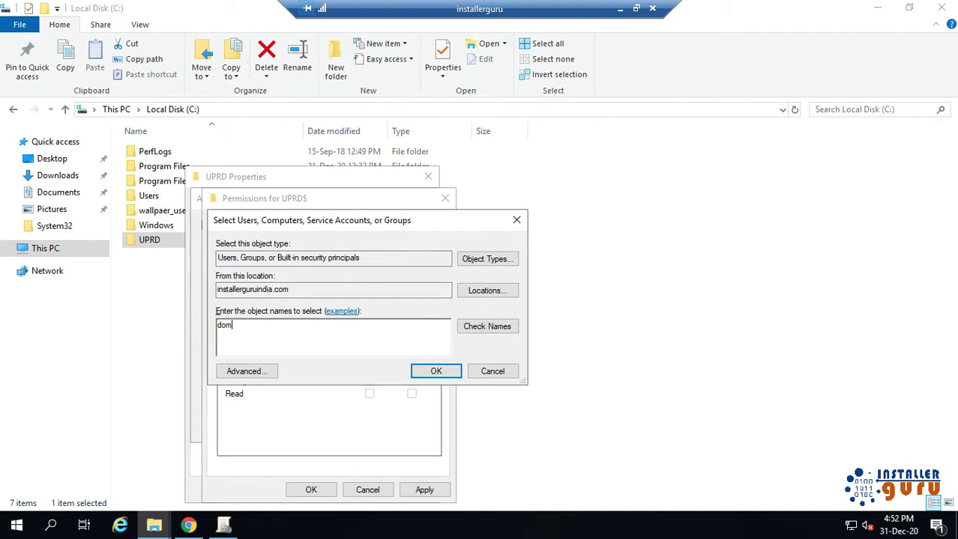
{"action": "left_click", "coordinate": [487, 327]}
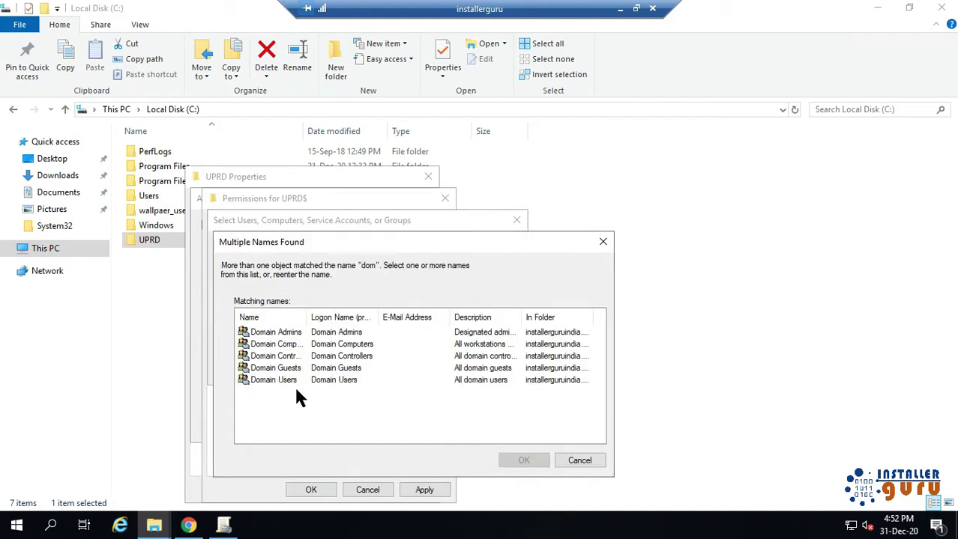
{"action": "left_click", "coordinate": [271, 379]}
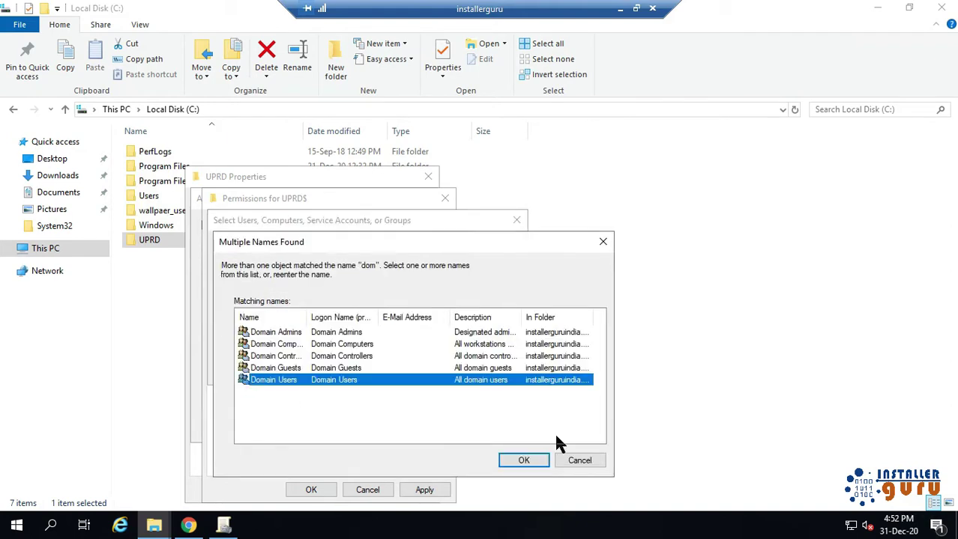
{"action": "left_click", "coordinate": [524, 461]}
{"action": "left_click", "coordinate": [436, 371]}
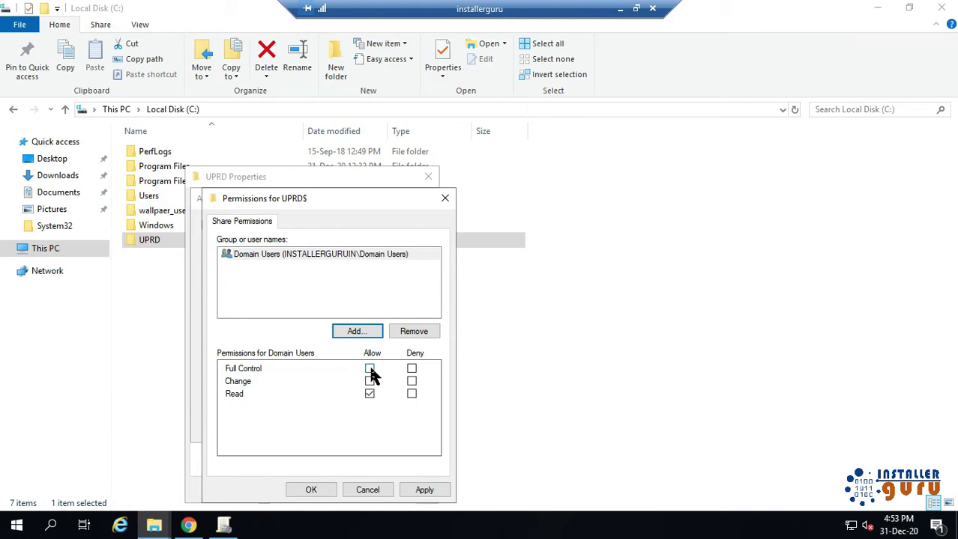
Step: Allow Domain Users Full Control on the share, then apply the sharing settings and close the folder's properties
{"action": "left_click", "coordinate": [369, 370]}
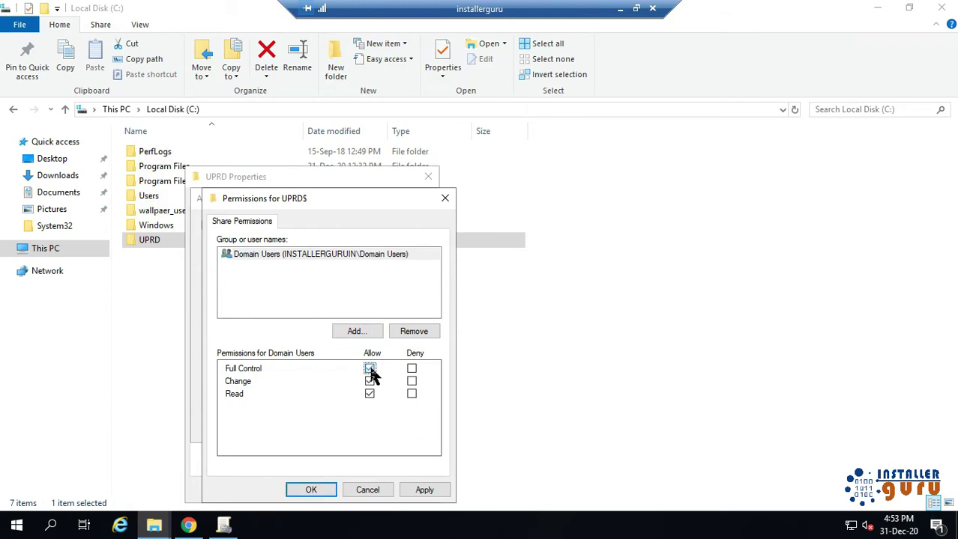
{"action": "left_click", "coordinate": [330, 489]}
{"action": "left_click", "coordinate": [291, 428]}
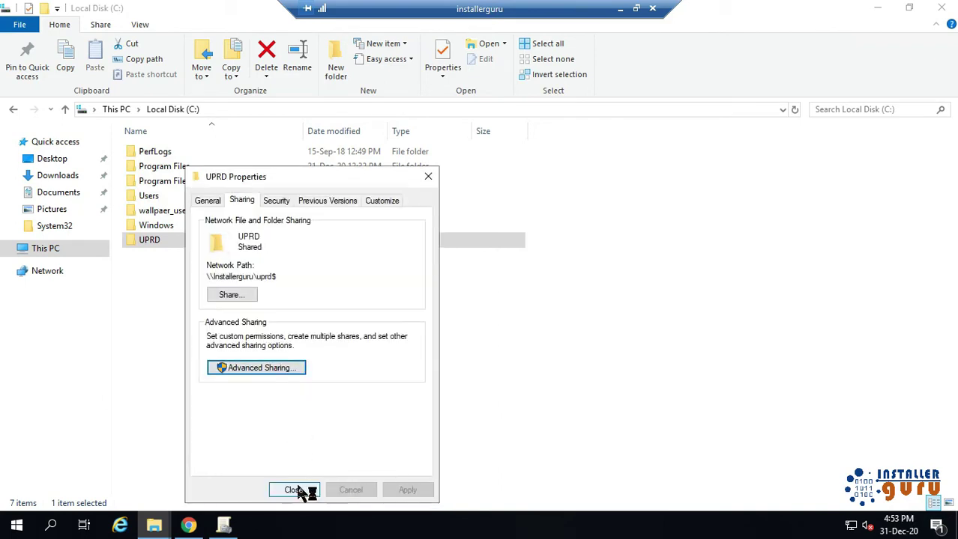
{"action": "left_click", "coordinate": [299, 490]}
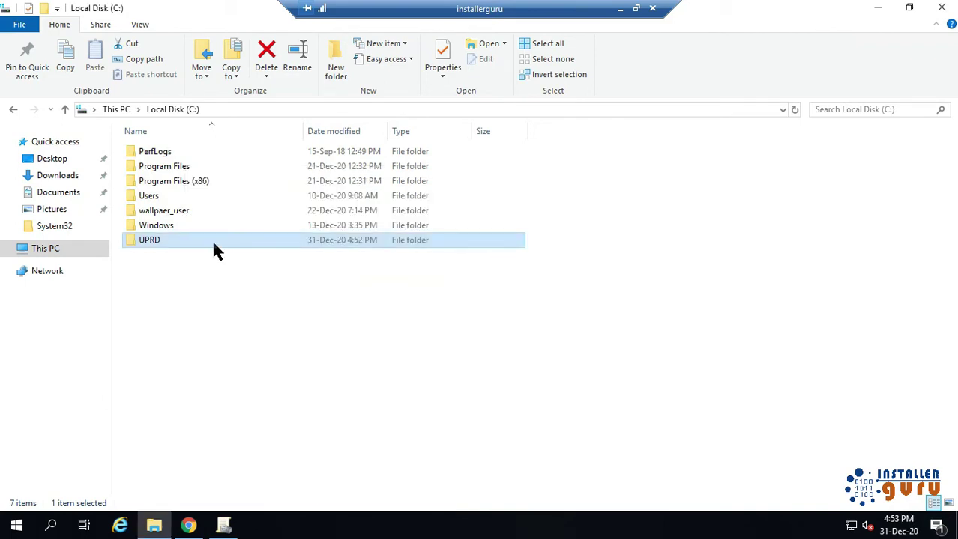
Step: Reopen the UPRD folder's sharing properties, select its network path, and close the properties
{"action": "right_click", "coordinate": [213, 244]}
{"action": "left_click", "coordinate": [274, 480]}
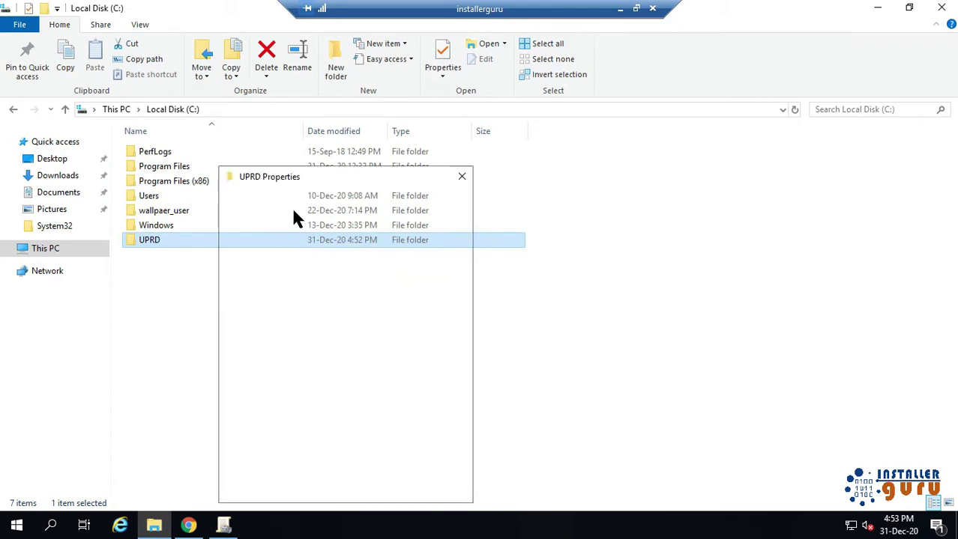
{"action": "left_click", "coordinate": [277, 201]}
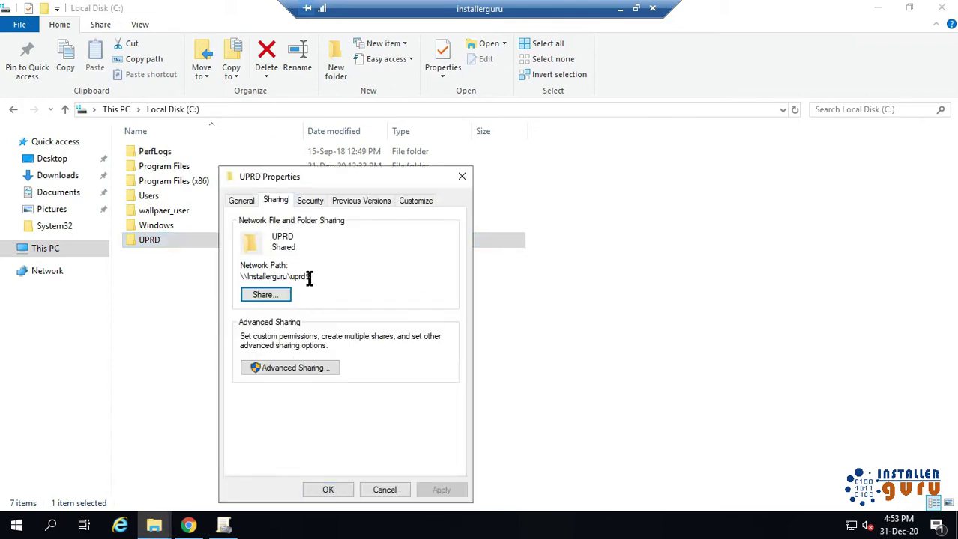
{"action": "double_click", "coordinate": [278, 277]}
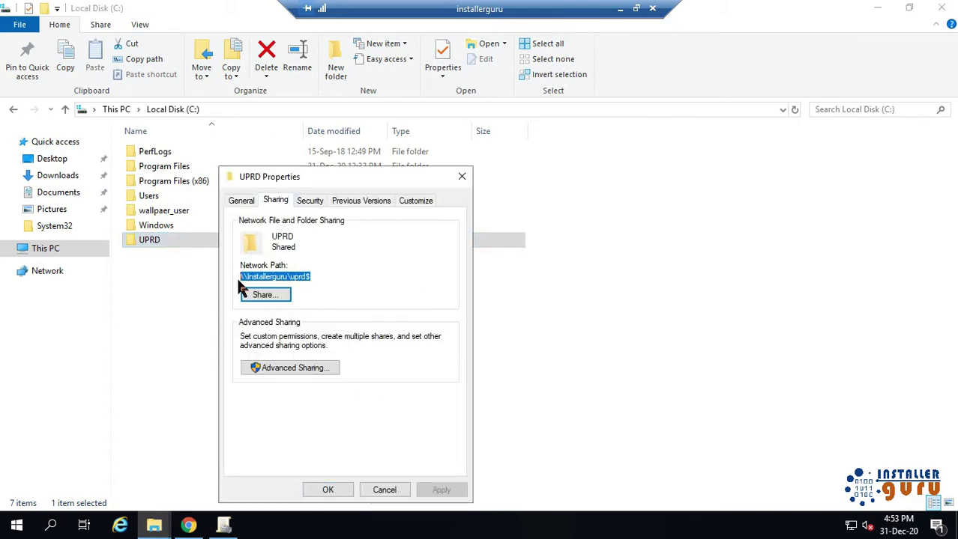
{"action": "left_click", "coordinate": [393, 493]}
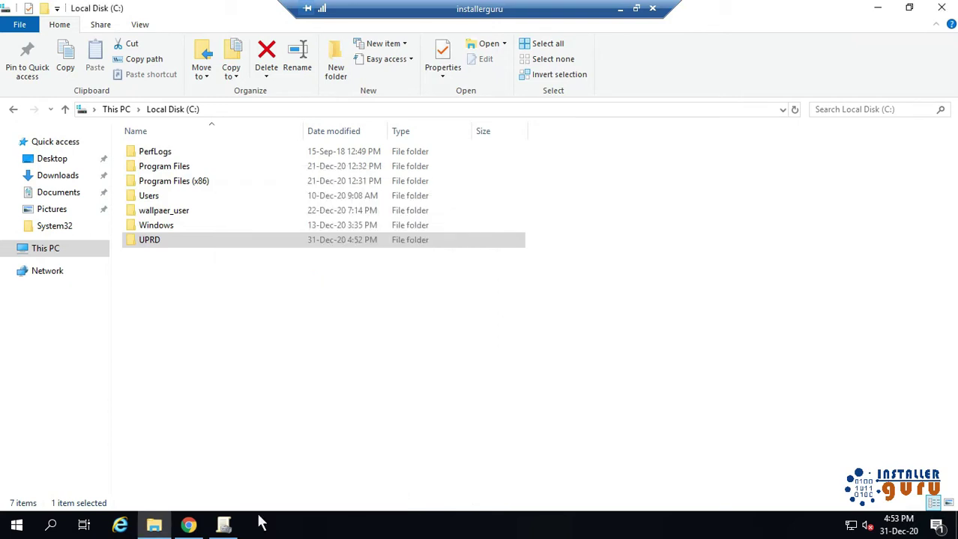
Step: Switch to Group Policy Management, open the Folder redirection GPO for editing, and expand the Policies node under User Configuration
{"action": "left_click", "coordinate": [225, 526]}
{"action": "left_click", "coordinate": [337, 149]}
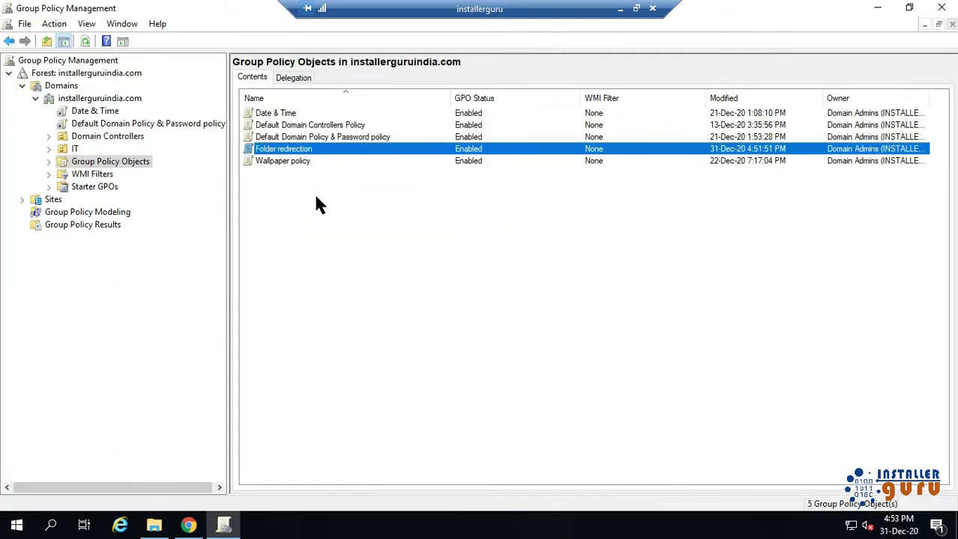
{"action": "right_click", "coordinate": [292, 149]}
{"action": "left_click", "coordinate": [297, 158]}
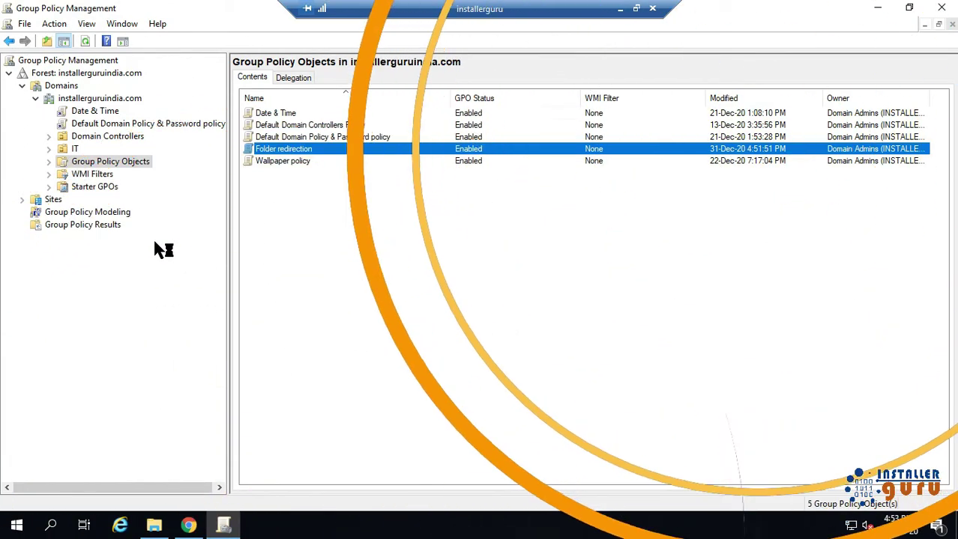
{"action": "left_click", "coordinate": [85, 183]}
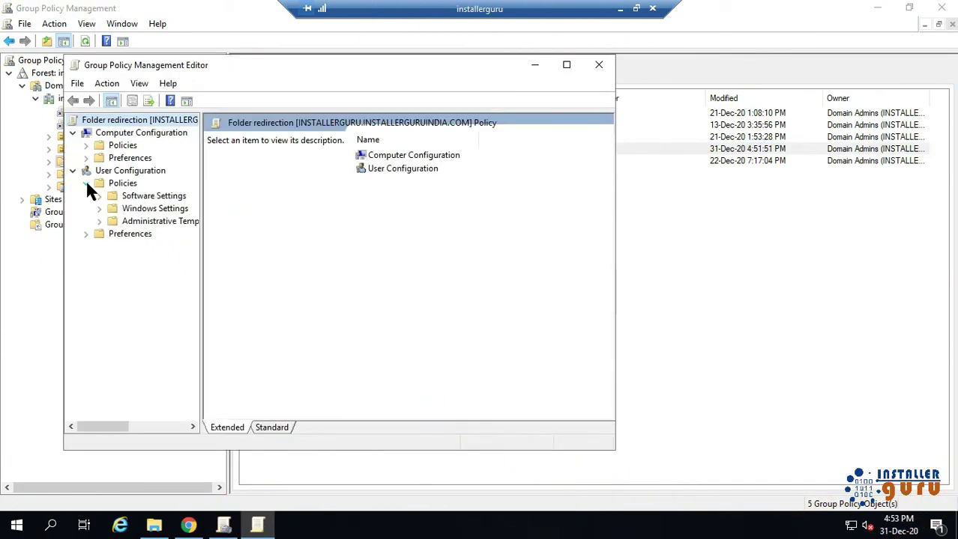
Step: Expand Windows Settings and its Folder Redirection node under the user policies, and widen the tree so the full folder names show
{"action": "left_click", "coordinate": [99, 209]}
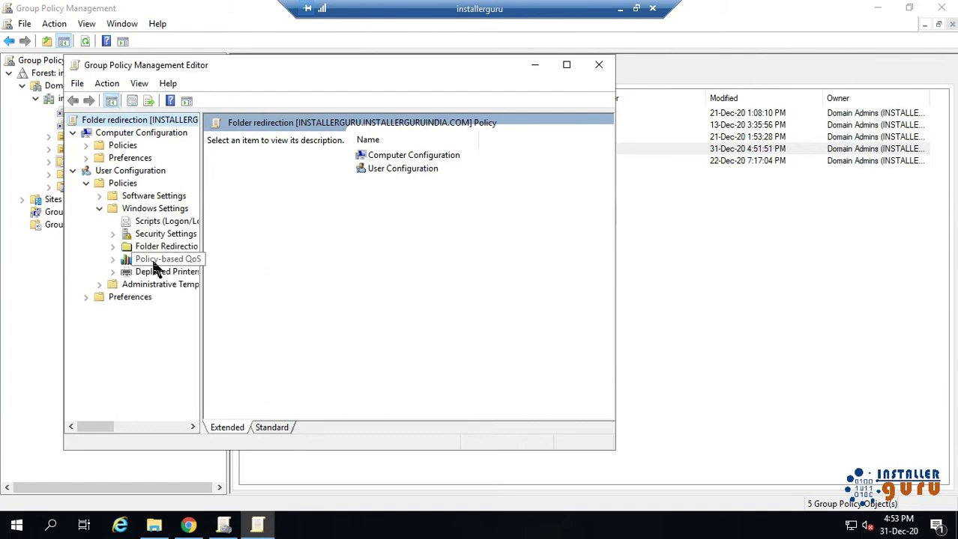
{"action": "left_click", "coordinate": [113, 246]}
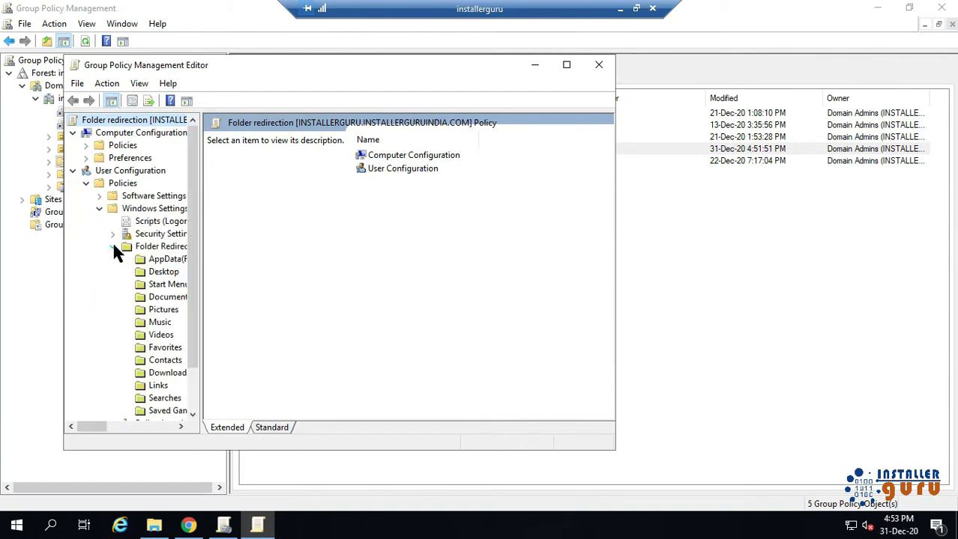
{"action": "left_click", "coordinate": [178, 253]}
{"action": "left_click_drag", "start_coordinate": [200, 238], "coordinate": [299, 237]}
Step: Look through the folders available for redirection, including AppData(Roaming), Desktop, Documents and Pictures
{"action": "left_click", "coordinate": [173, 261]}
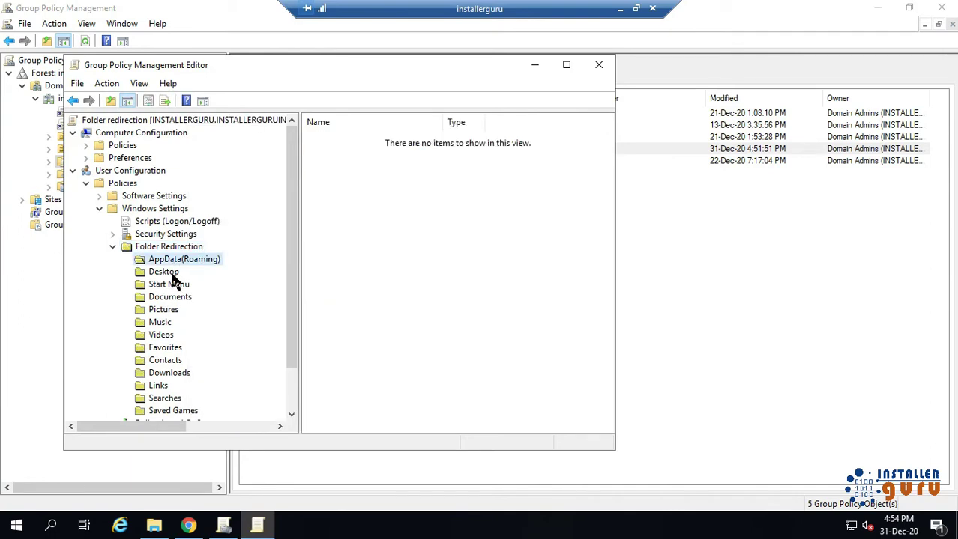
{"action": "left_click", "coordinate": [170, 274]}
{"action": "left_click", "coordinate": [168, 298]}
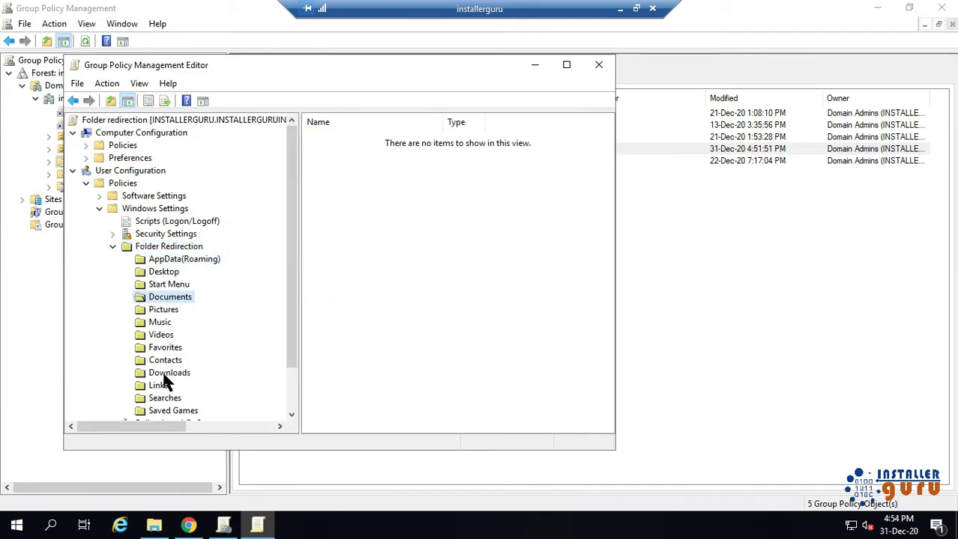
{"action": "scroll", "coordinate": [176, 396], "scroll_direction": "down", "scroll_amount": 1}
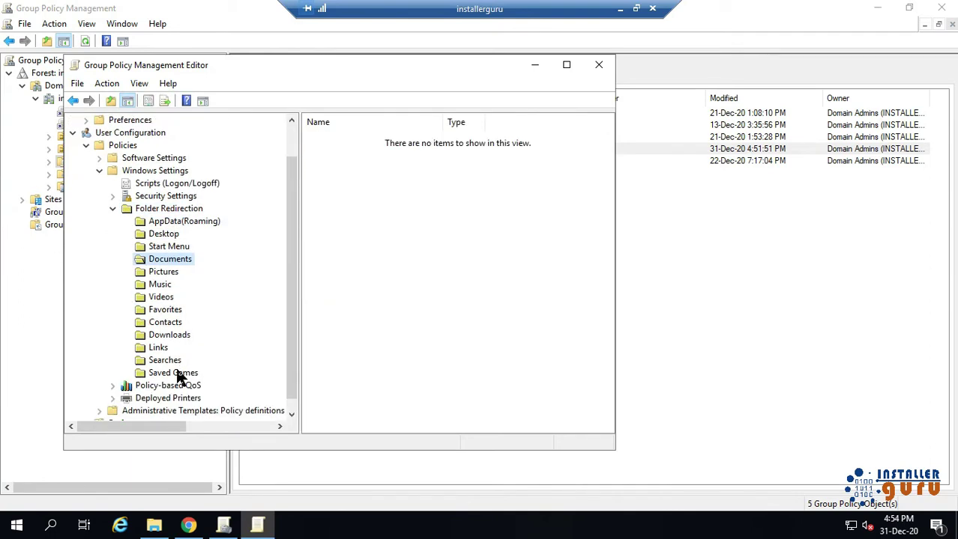
{"action": "left_click", "coordinate": [163, 235]}
{"action": "left_click", "coordinate": [170, 259]}
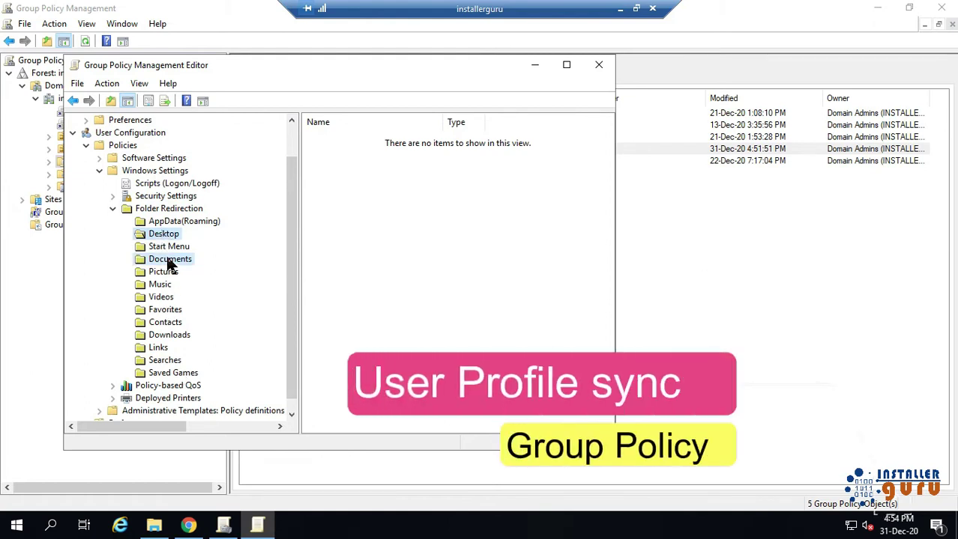
{"action": "left_click", "coordinate": [166, 272]}
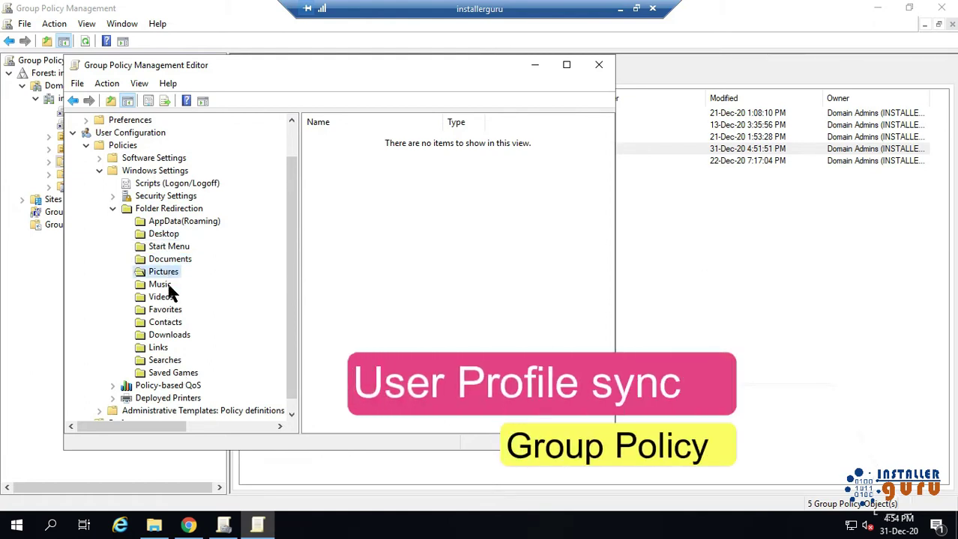
Step: Set Desktop to Basic redirection, creating a folder for each user under the root path \\Installerguru\uprd$
{"action": "left_click", "coordinate": [165, 235]}
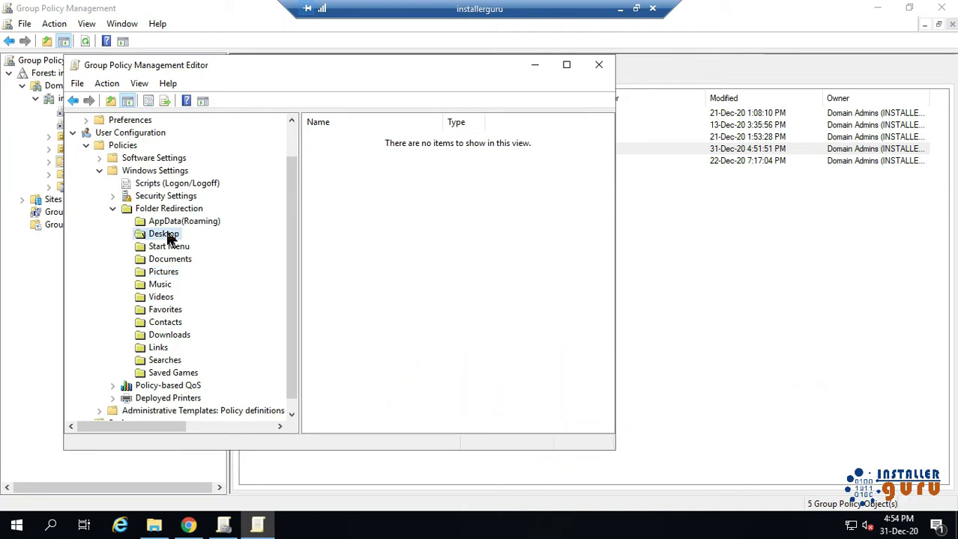
{"action": "right_click", "coordinate": [165, 234]}
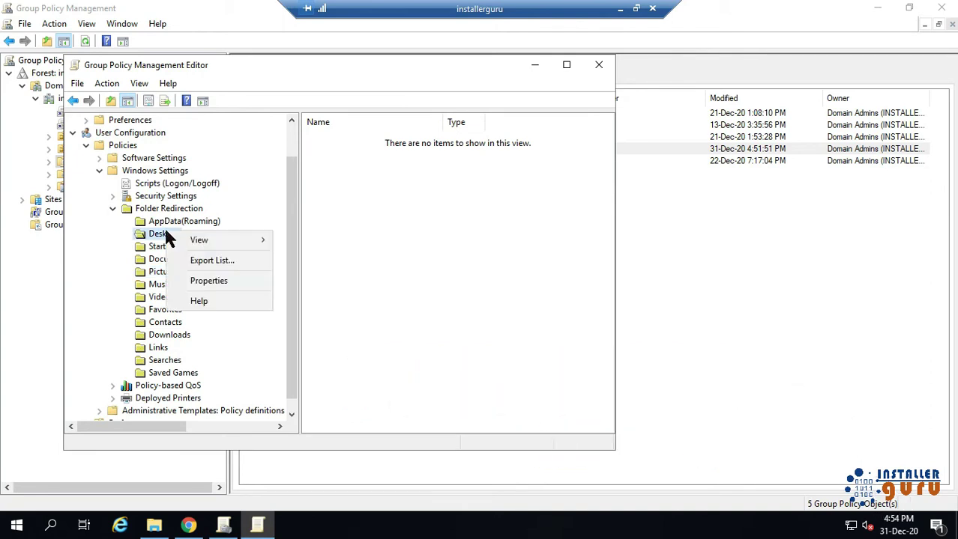
{"action": "left_click", "coordinate": [209, 279]}
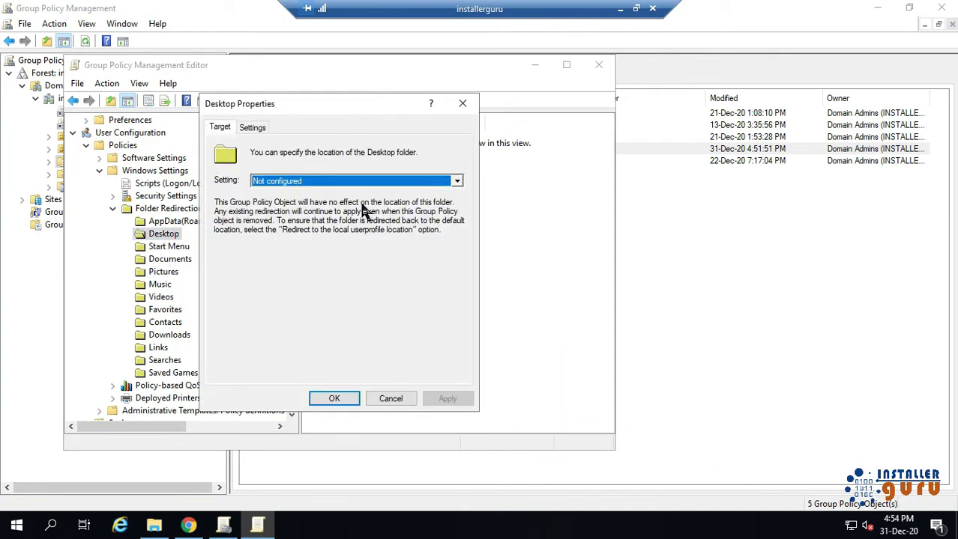
{"action": "left_click", "coordinate": [355, 181]}
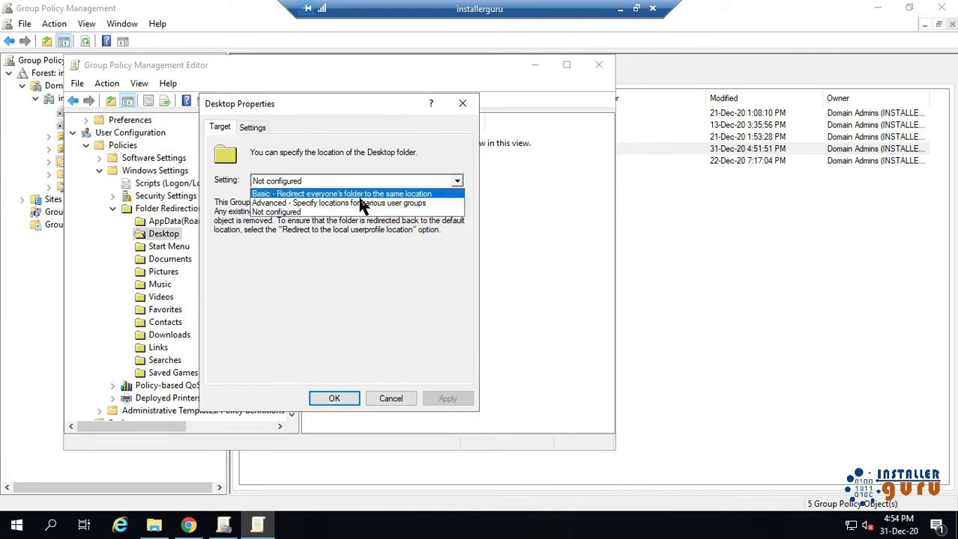
{"action": "left_click", "coordinate": [360, 195]}
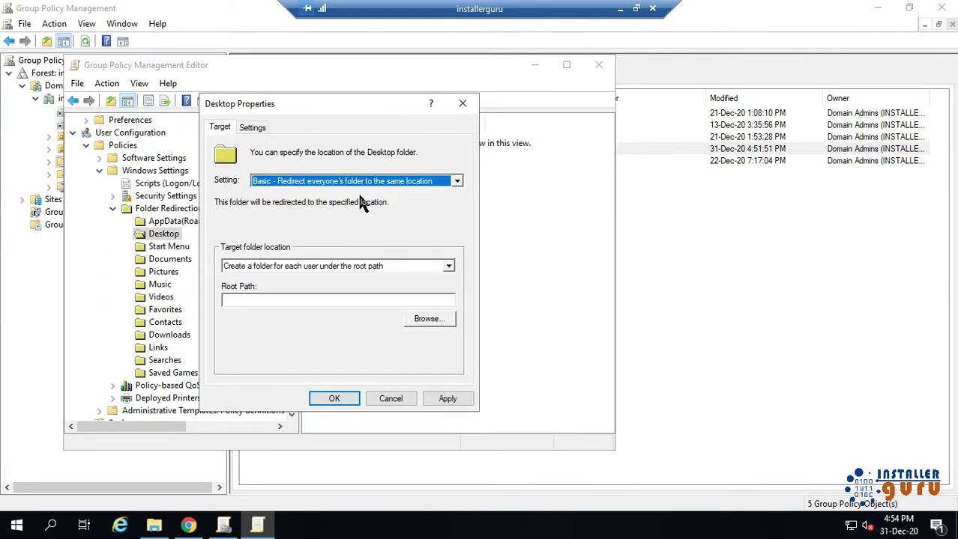
{"action": "left_click", "coordinate": [313, 268]}
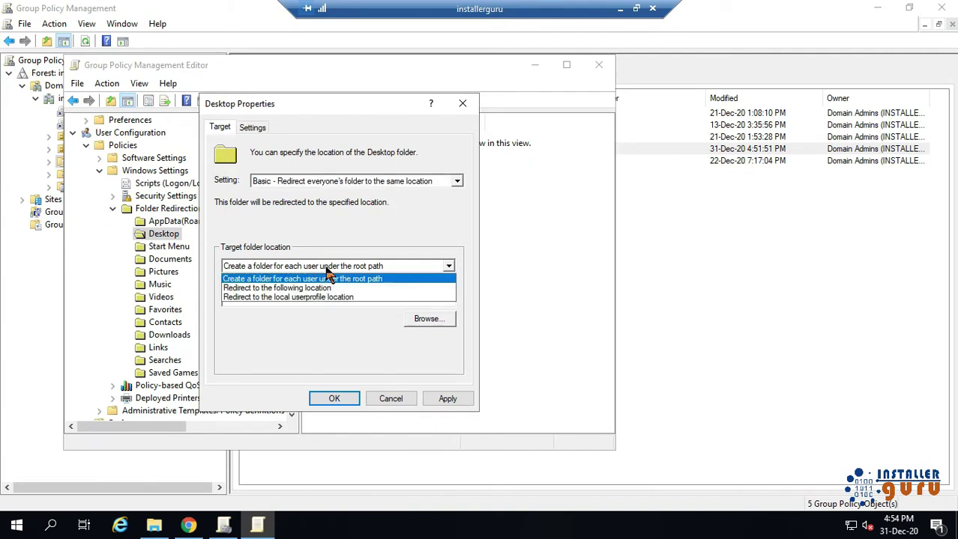
{"action": "left_click", "coordinate": [341, 278]}
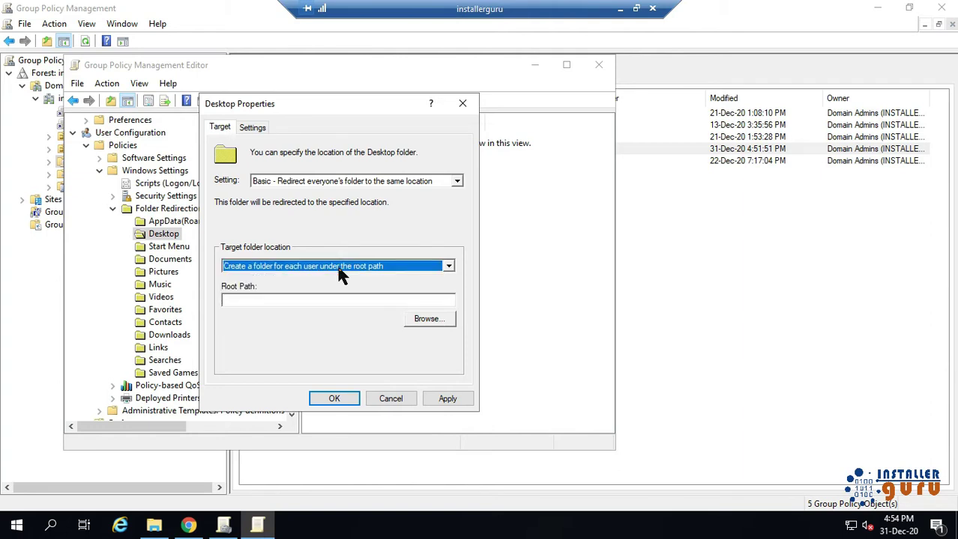
{"action": "left_click", "coordinate": [308, 300]}
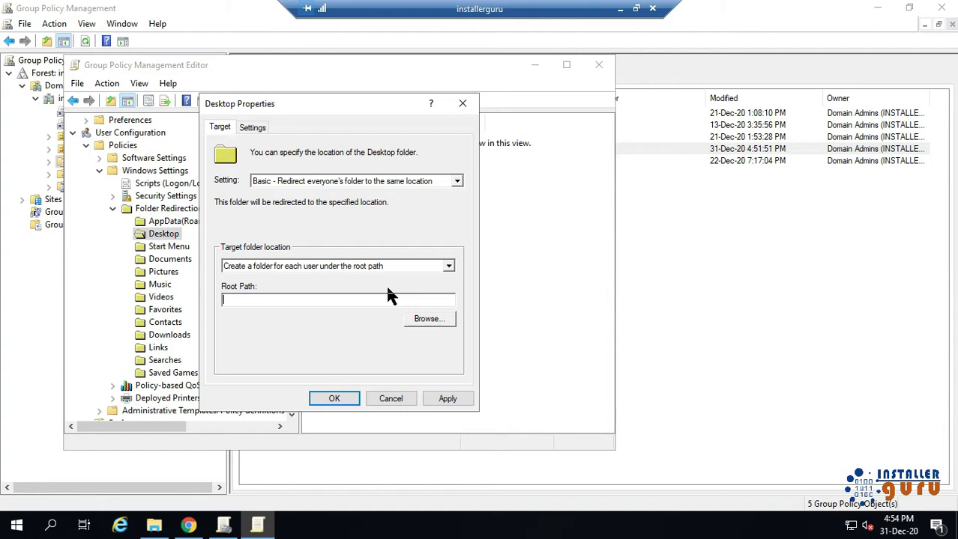
{"action": "type", "text": "\\\\Installerguru\\uprd$"}
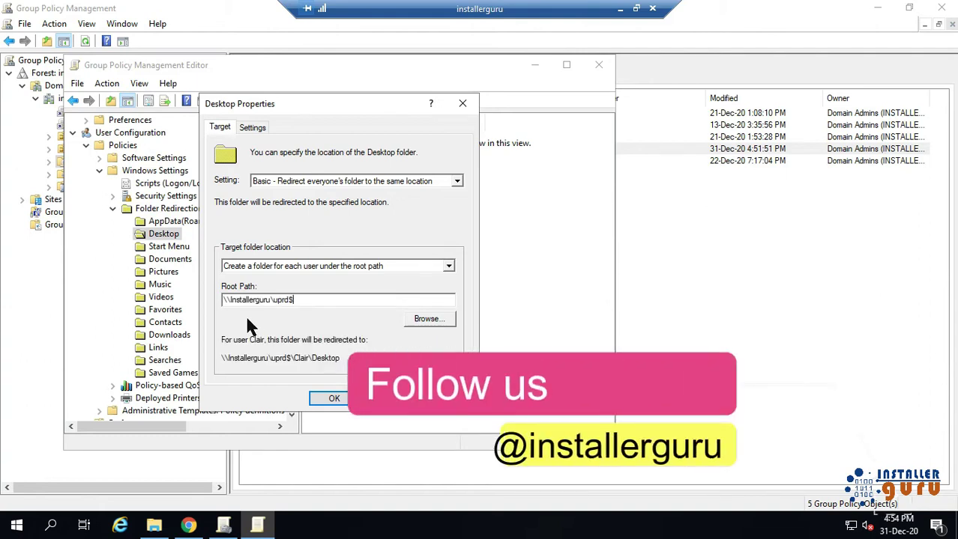
Step: Apply the Desktop redirection to older Windows systems too, redirect it back to the local userprofile location on policy removal, and save its properties
{"action": "left_click", "coordinate": [251, 129]}
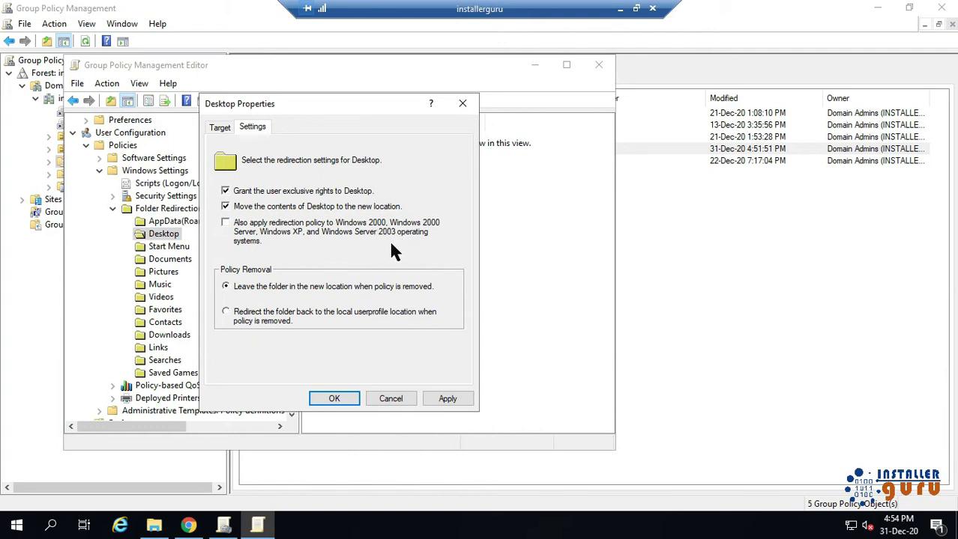
{"action": "left_click", "coordinate": [225, 224]}
{"action": "left_click", "coordinate": [225, 312]}
{"action": "left_click", "coordinate": [334, 402]}
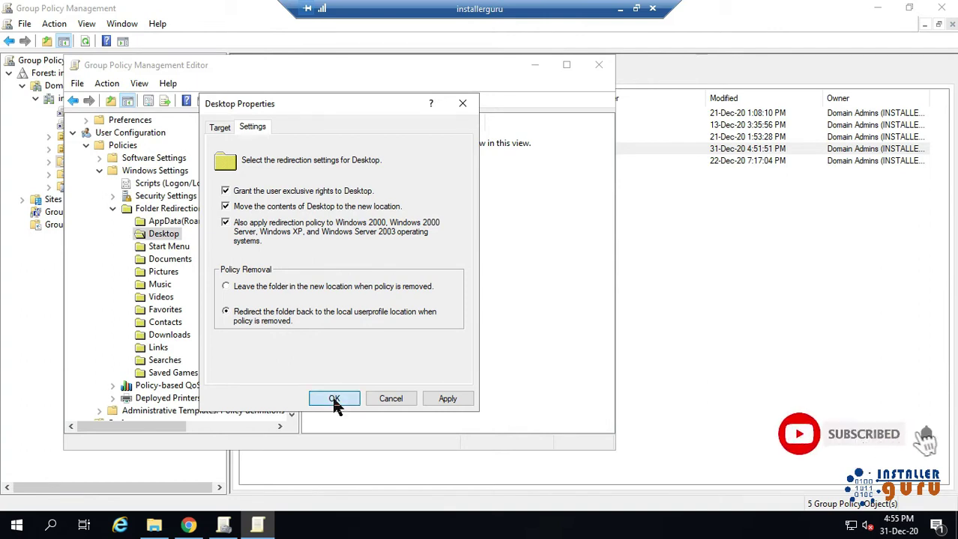
Step: Set Documents to Basic redirection, creating a folder for each user under the root path \\Installerguru\uprd$
{"action": "right_click", "coordinate": [170, 261]}
{"action": "left_click", "coordinate": [211, 270]}
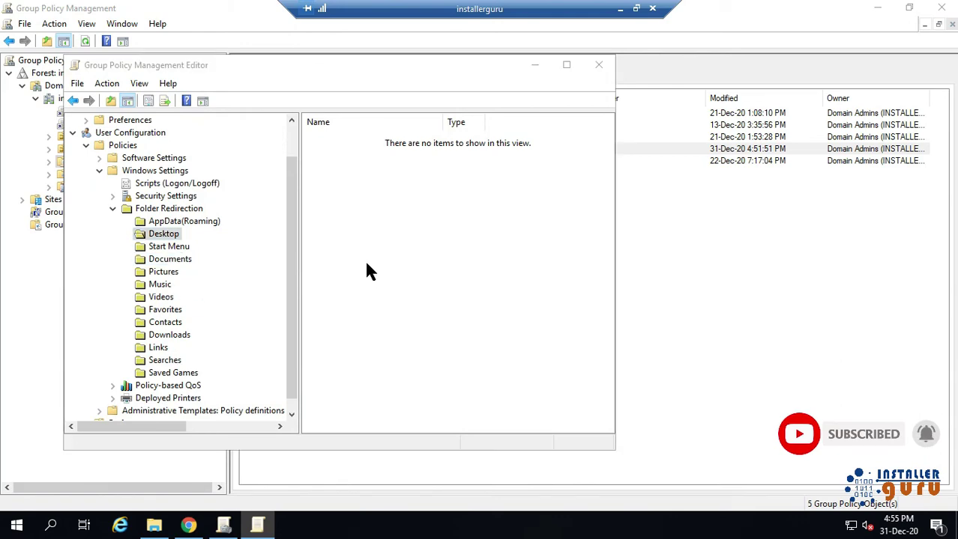
{"action": "left_click", "coordinate": [303, 180]}
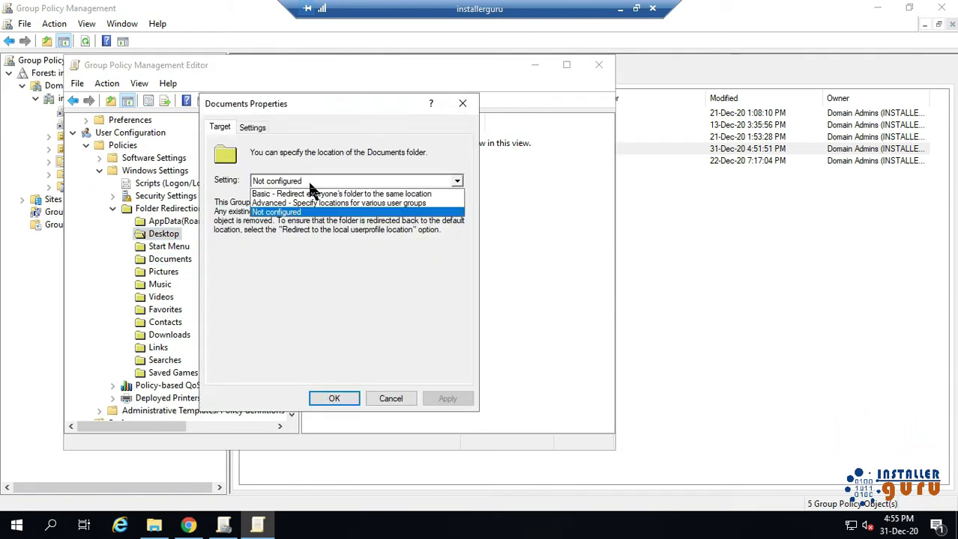
{"action": "left_click", "coordinate": [308, 190]}
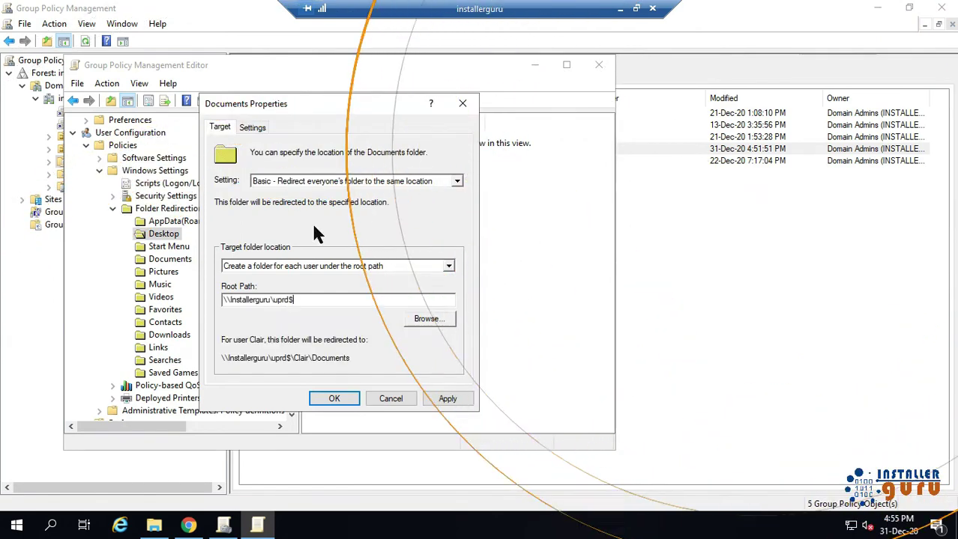
Step: Extend the Documents redirection to older Windows systems, redirect it back to the local userprofile location on policy removal, and accept the changes
{"action": "left_click", "coordinate": [253, 128]}
{"action": "left_click", "coordinate": [226, 222]}
{"action": "left_click", "coordinate": [245, 321]}
{"action": "left_click", "coordinate": [332, 399]}
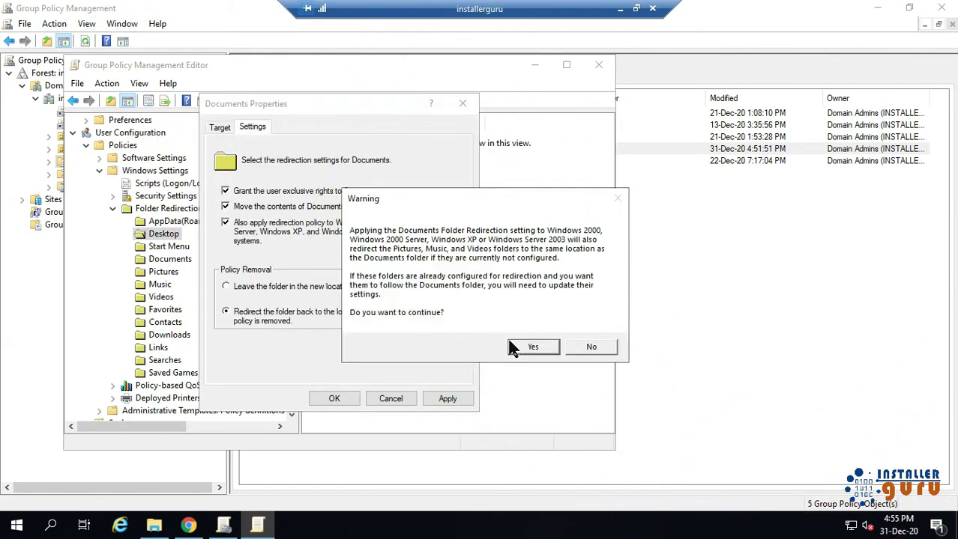
{"action": "left_click", "coordinate": [517, 344]}
Step: Set Pictures to Basic redirection with the root path \\Installerguru\uprd$
{"action": "right_click", "coordinate": [161, 259]}
{"action": "left_click", "coordinate": [158, 271]}
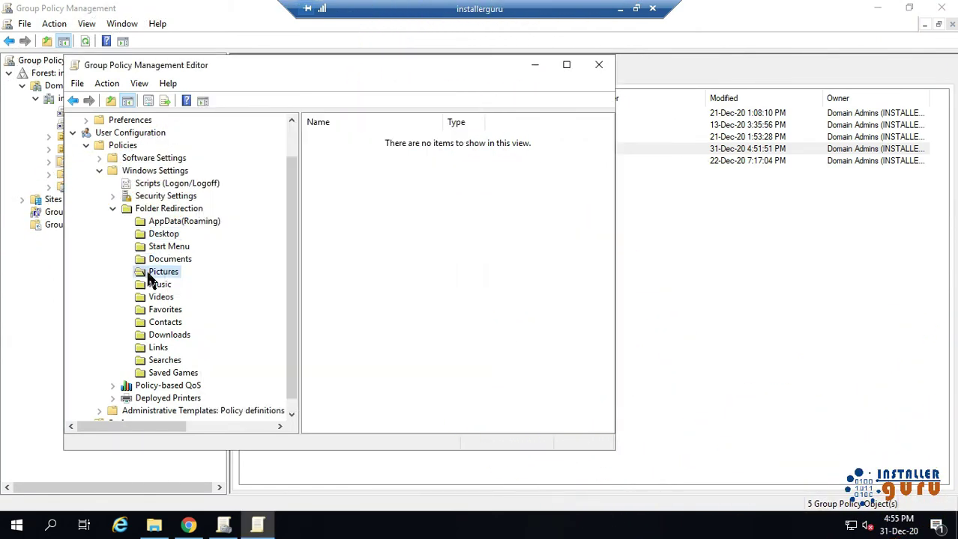
{"action": "right_click", "coordinate": [157, 272]}
{"action": "left_click", "coordinate": [179, 321]}
{"action": "left_click", "coordinate": [332, 180]}
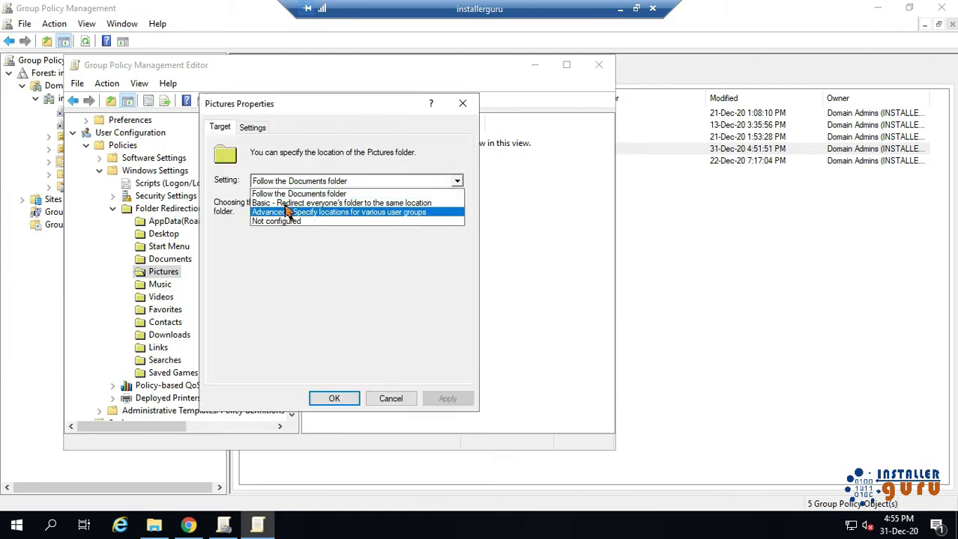
{"action": "left_click", "coordinate": [284, 203]}
{"action": "left_click", "coordinate": [284, 300]}
{"action": "type", "text": "\\\\Installerguru\\uprd$"}
Step: Redirect Pictures back to the local userprofile location when the policy is removed, and save its properties
{"action": "left_click", "coordinate": [252, 127]}
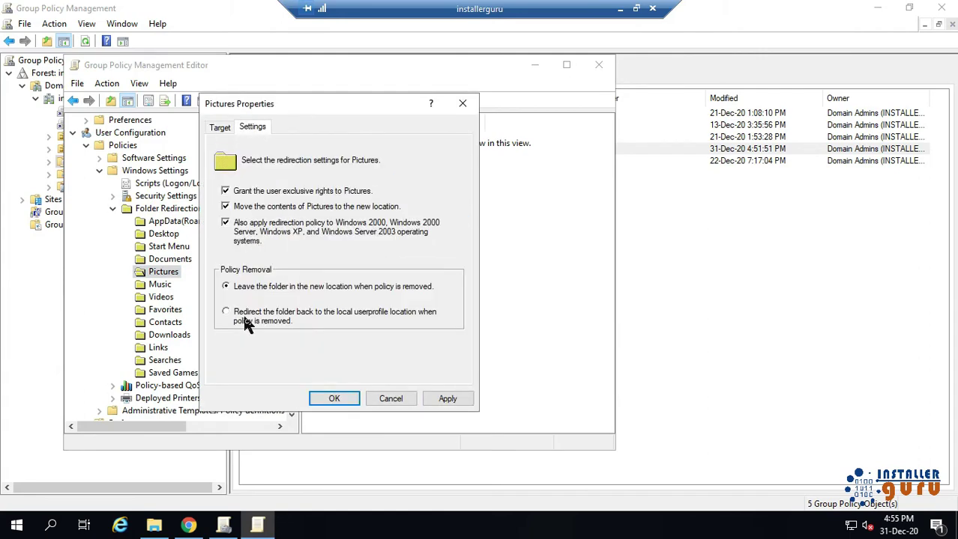
{"action": "left_click", "coordinate": [245, 315]}
{"action": "left_click", "coordinate": [348, 403]}
Step: Review the Desktop redirection target in its properties, close them without changes, and select the Documents and Pictures entries
{"action": "left_click", "coordinate": [164, 234]}
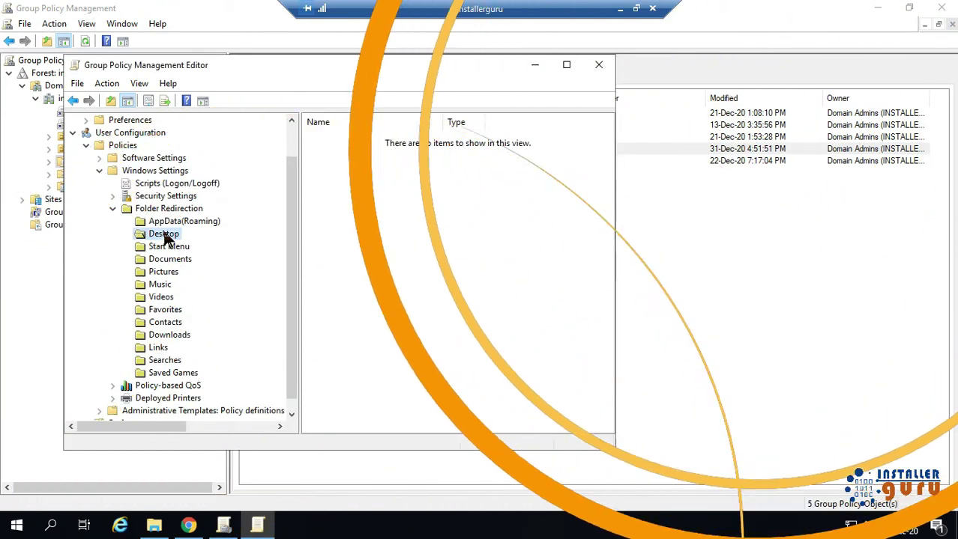
{"action": "right_click", "coordinate": [165, 234]}
{"action": "left_click", "coordinate": [207, 280]}
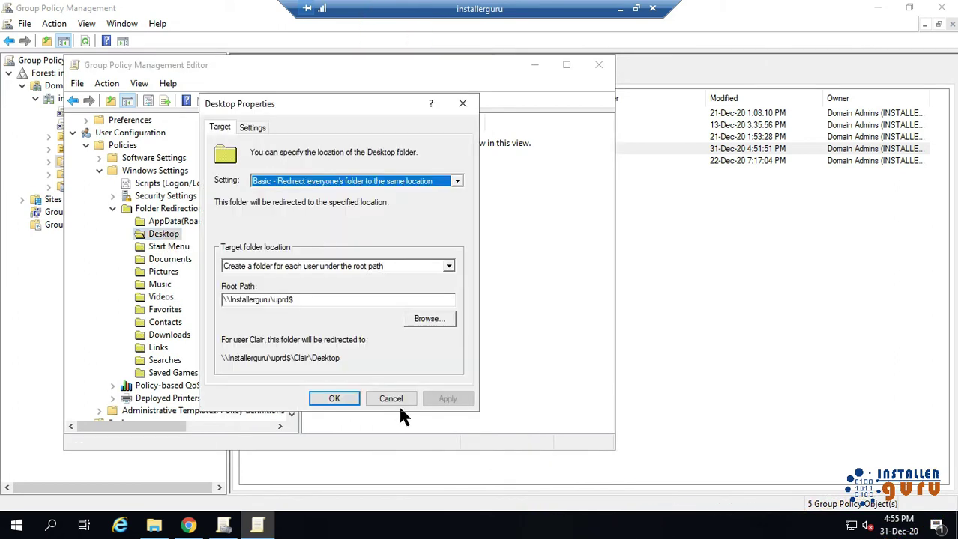
{"action": "left_click", "coordinate": [391, 399]}
{"action": "left_click", "coordinate": [170, 259]}
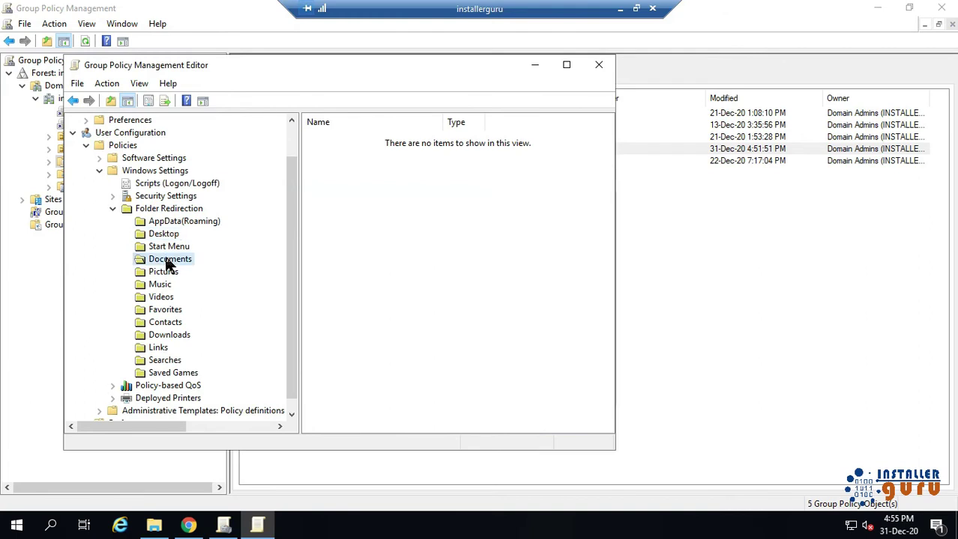
{"action": "left_click", "coordinate": [162, 273]}
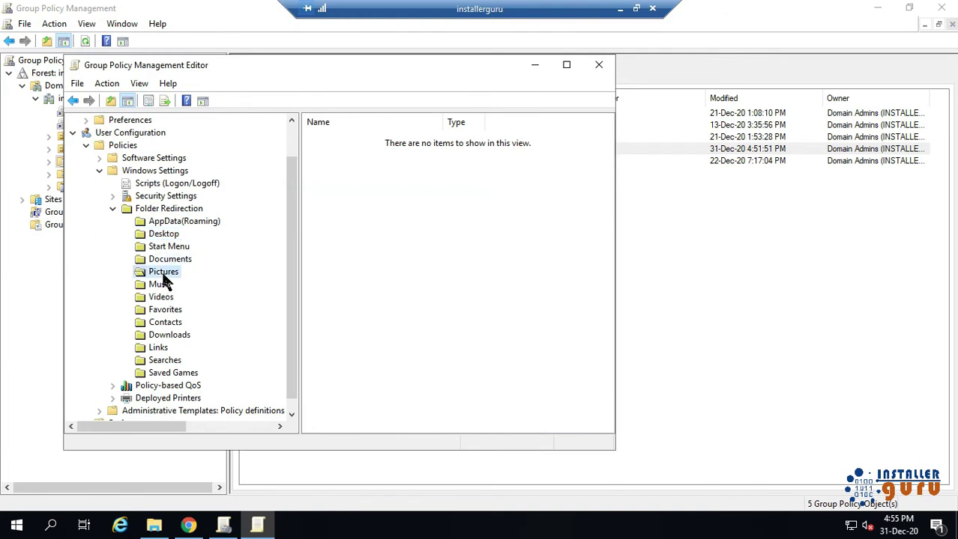
Step: Close the policy editor and link the existing Folder redirection GPO to the IT organizational unit
{"action": "left_click", "coordinate": [599, 64]}
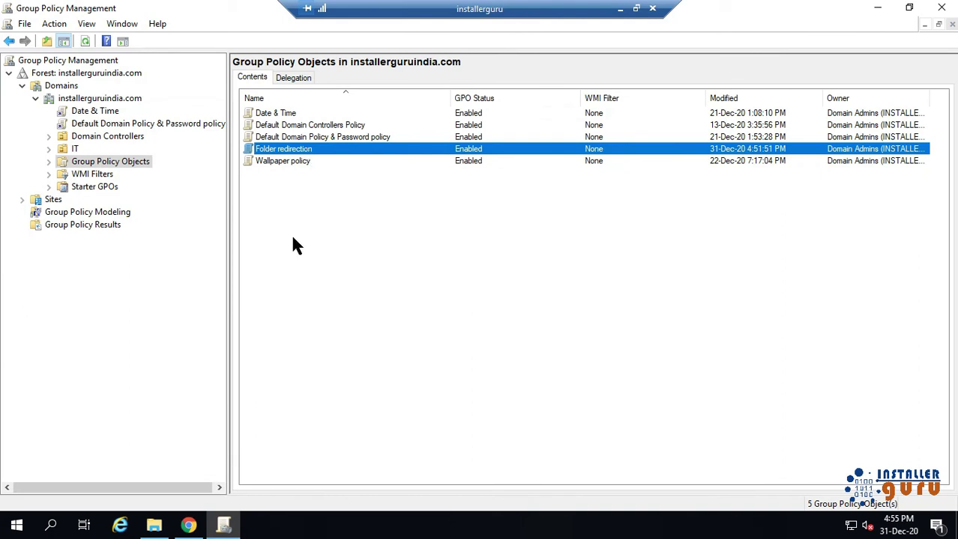
{"action": "left_click", "coordinate": [48, 149]}
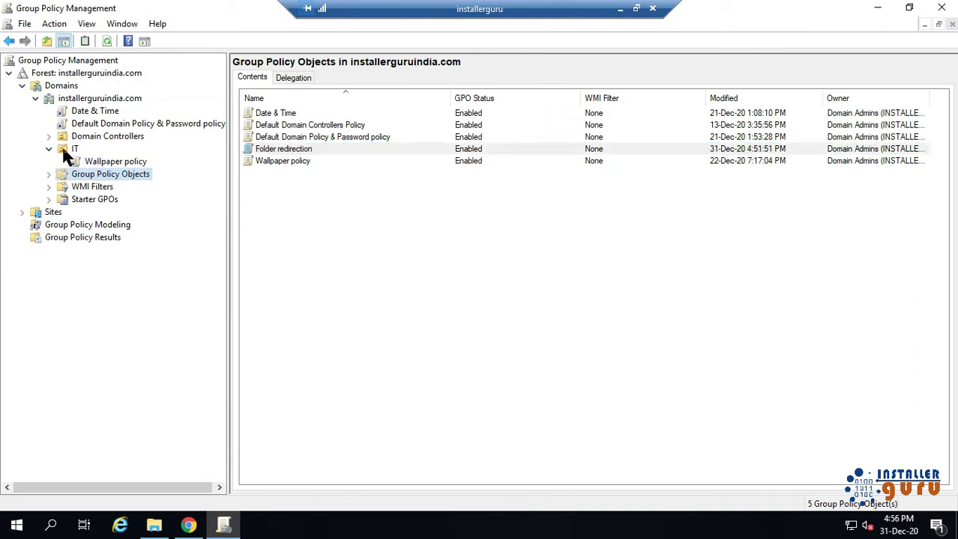
{"action": "right_click", "coordinate": [64, 153]}
{"action": "left_click", "coordinate": [105, 172]}
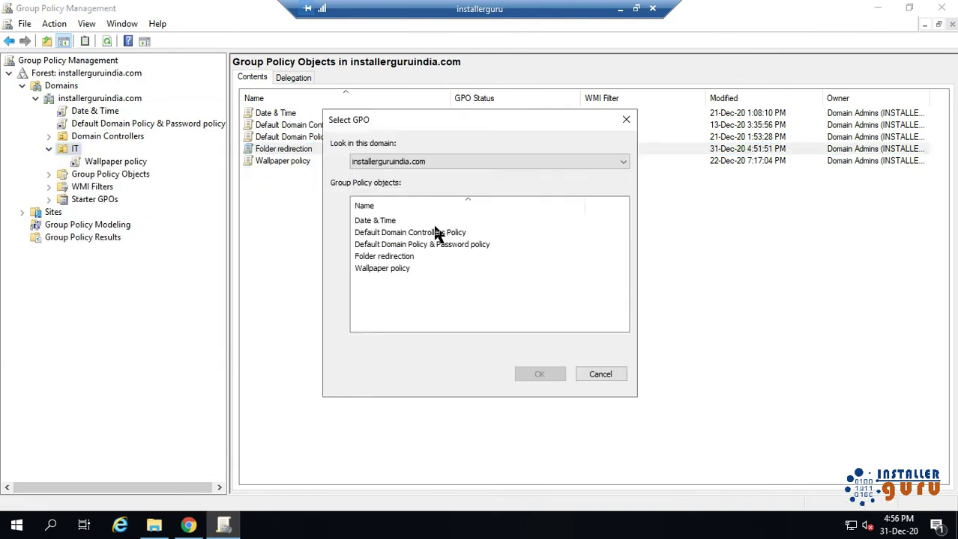
{"action": "left_click", "coordinate": [399, 258]}
{"action": "left_click", "coordinate": [528, 374]}
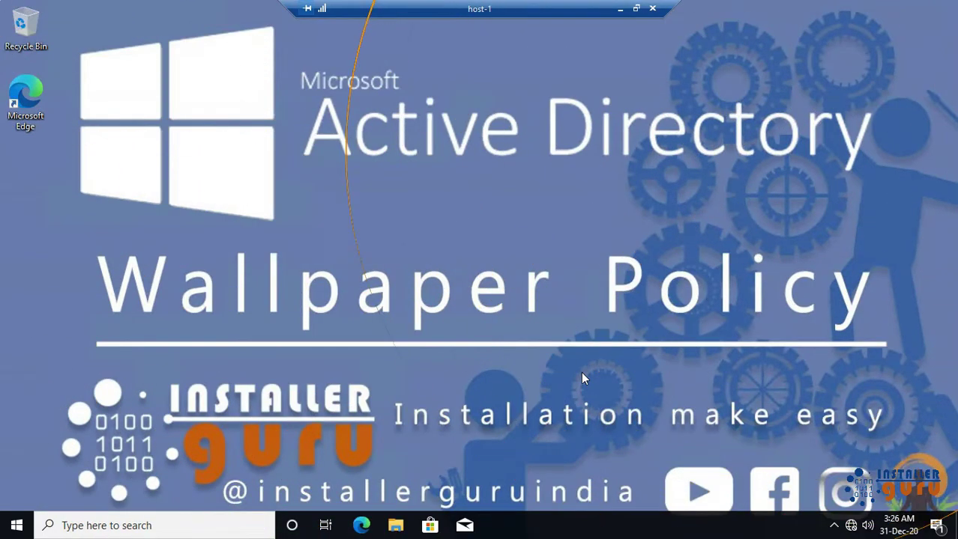
Step: On the host-1 client, run gpupdate to refresh Group Policy and answer its prompt with y
{"action": "key", "text": "super+r"}
{"action": "key", "text": "Return"}
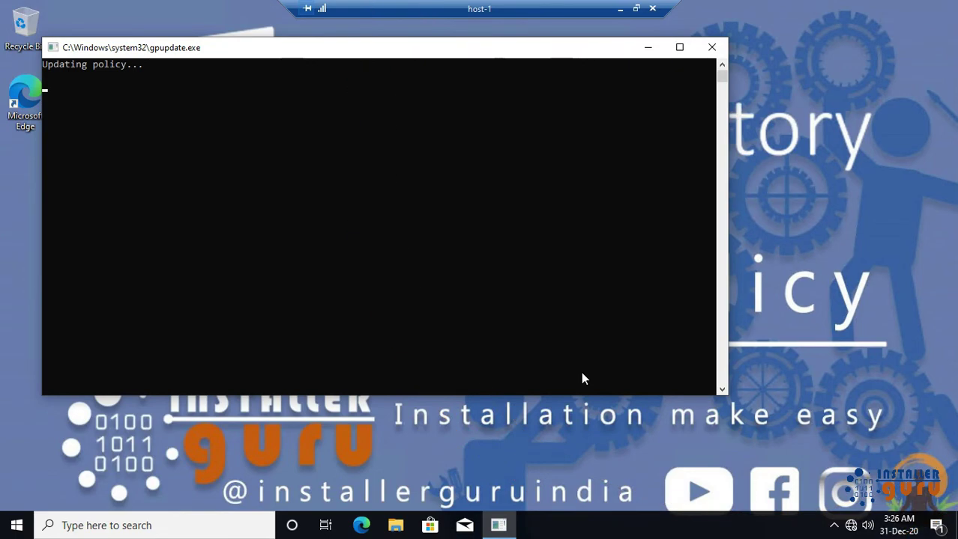
{"action": "type", "text": "y"}
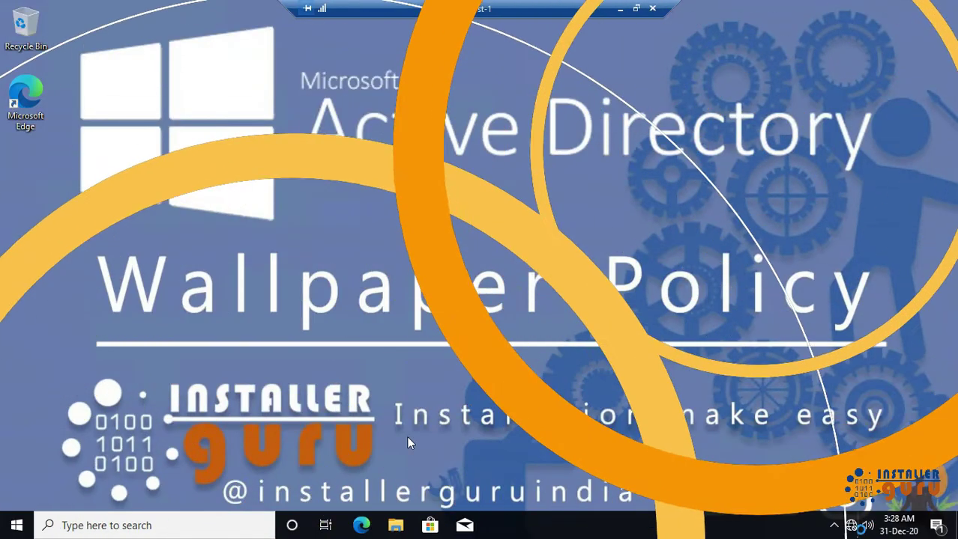
Step: Inspect the status icons of the Desktop, Documents and Pictures folders in This PC on the client, and close File Explorer
{"action": "left_click", "coordinate": [834, 525]}
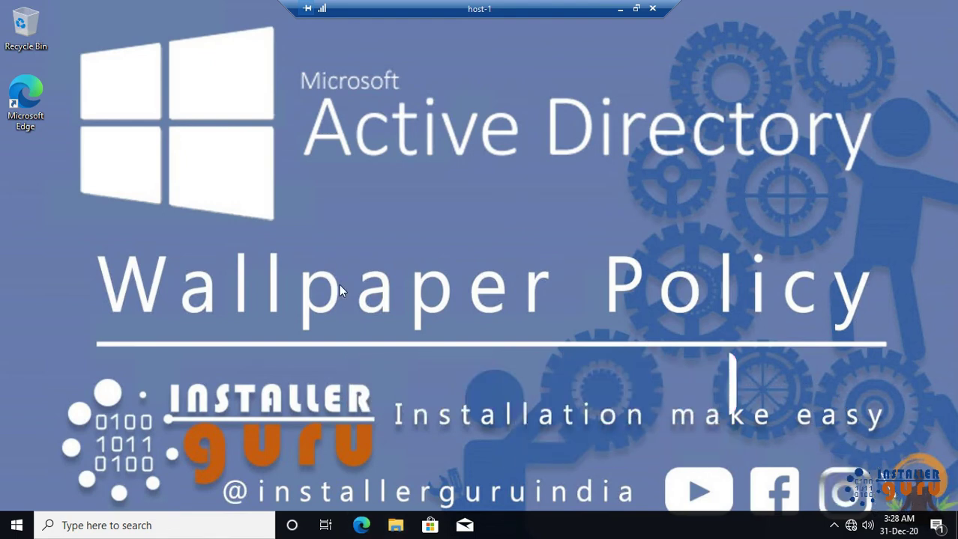
{"action": "key", "text": "super+e"}
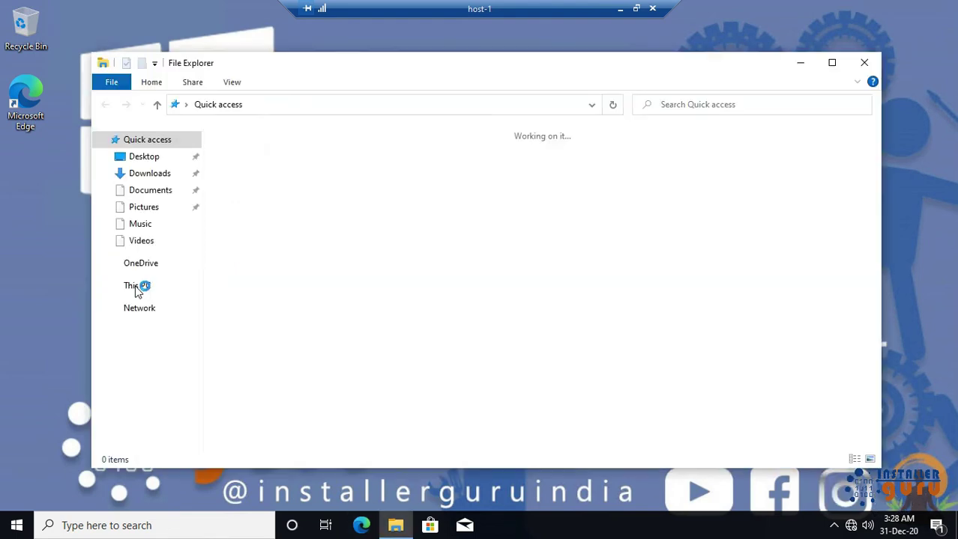
{"action": "left_click", "coordinate": [139, 286]}
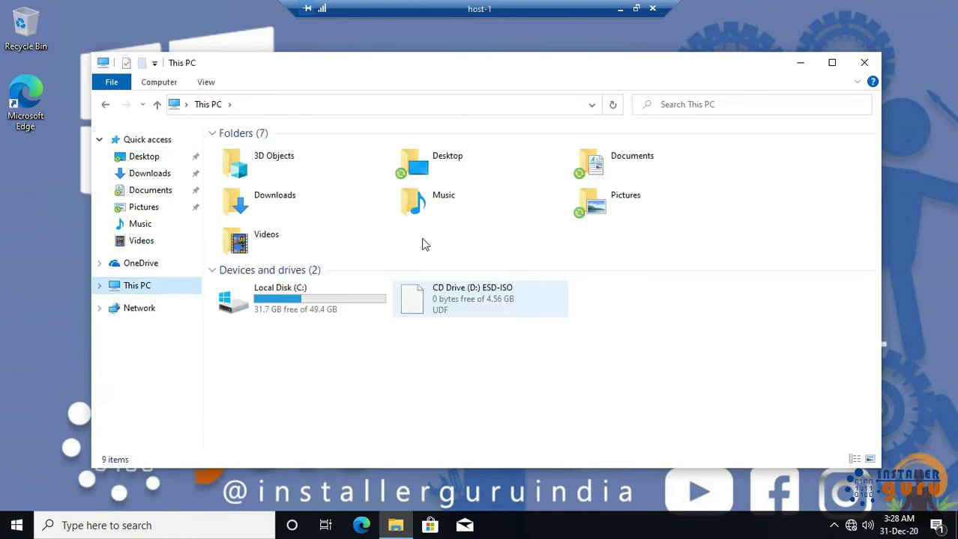
{"action": "left_click", "coordinate": [633, 166]}
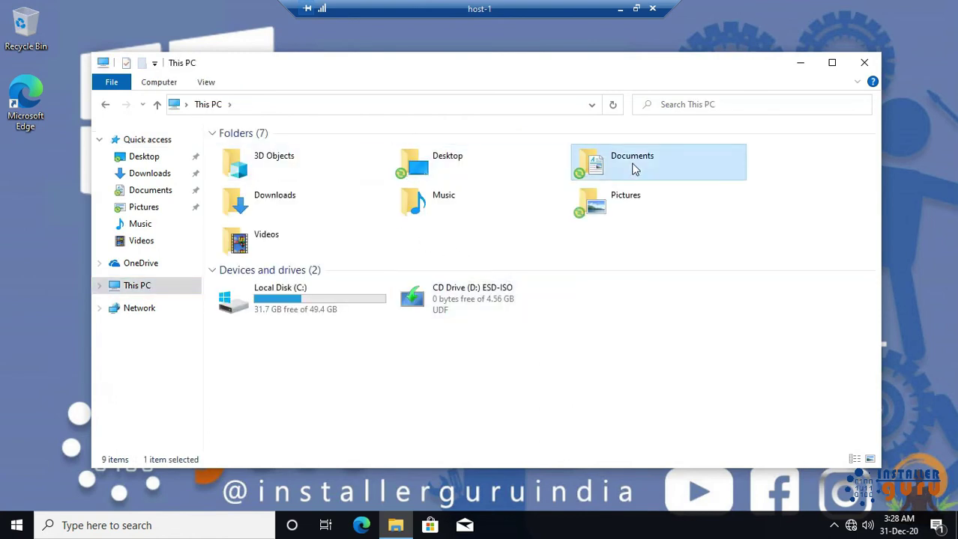
{"action": "left_click", "coordinate": [628, 214]}
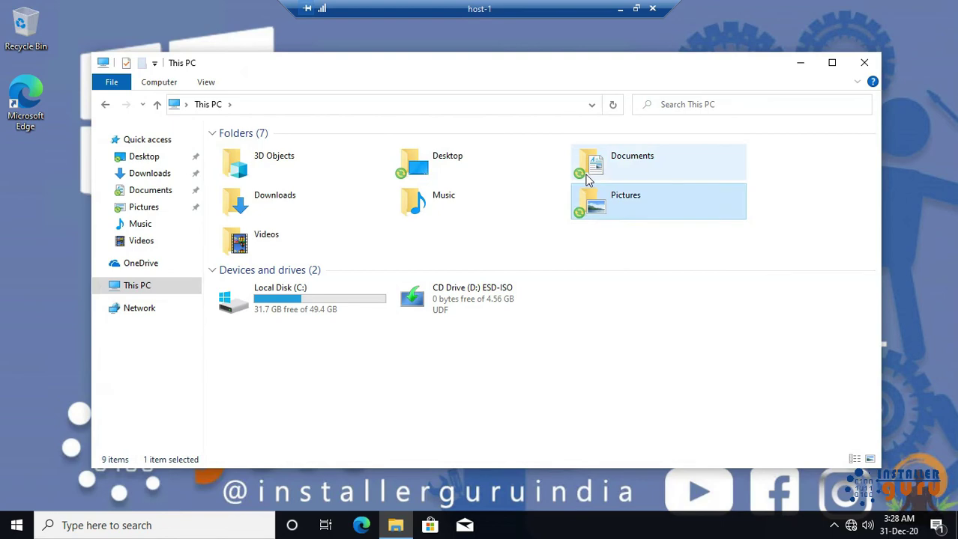
{"action": "left_click", "coordinate": [864, 62]}
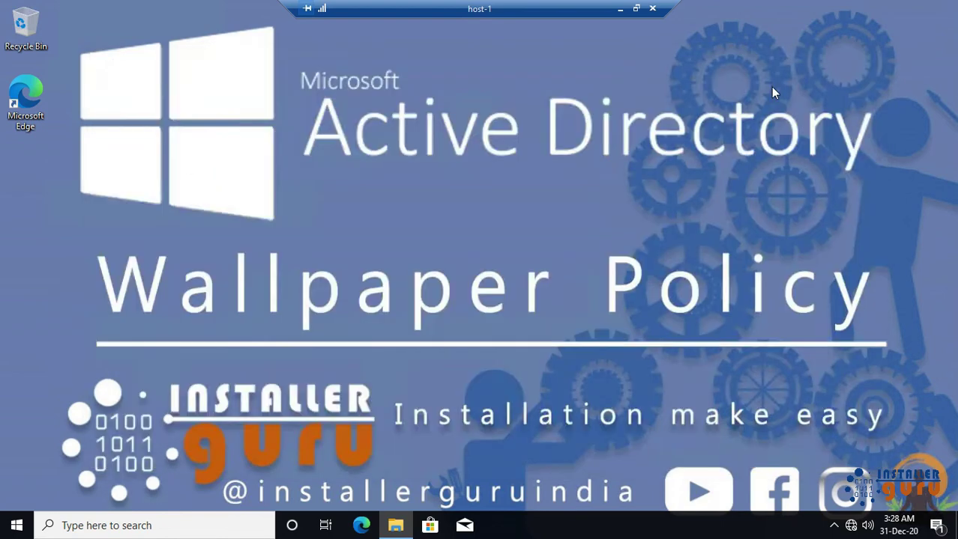
Step: Create a new folder named test on the client's desktop
{"action": "right_click", "coordinate": [185, 205]}
{"action": "mouse_move", "coordinate": [295, 301]}
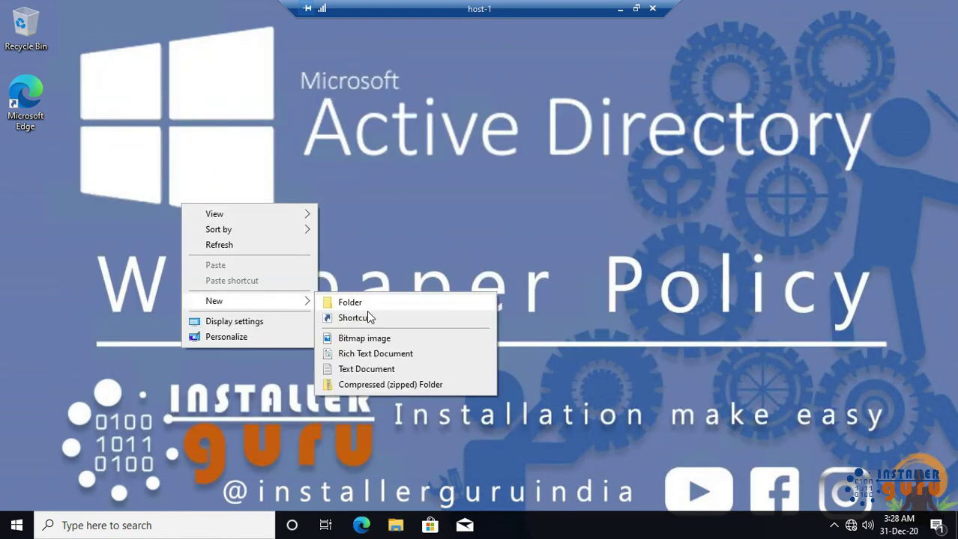
{"action": "left_click", "coordinate": [360, 301]}
{"action": "type", "text": "test"}
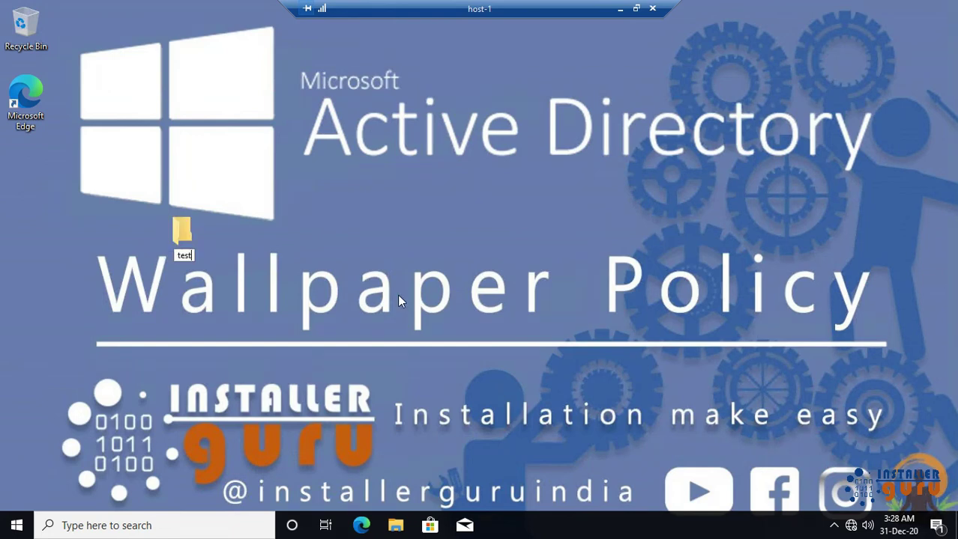
{"action": "key", "text": "Return"}
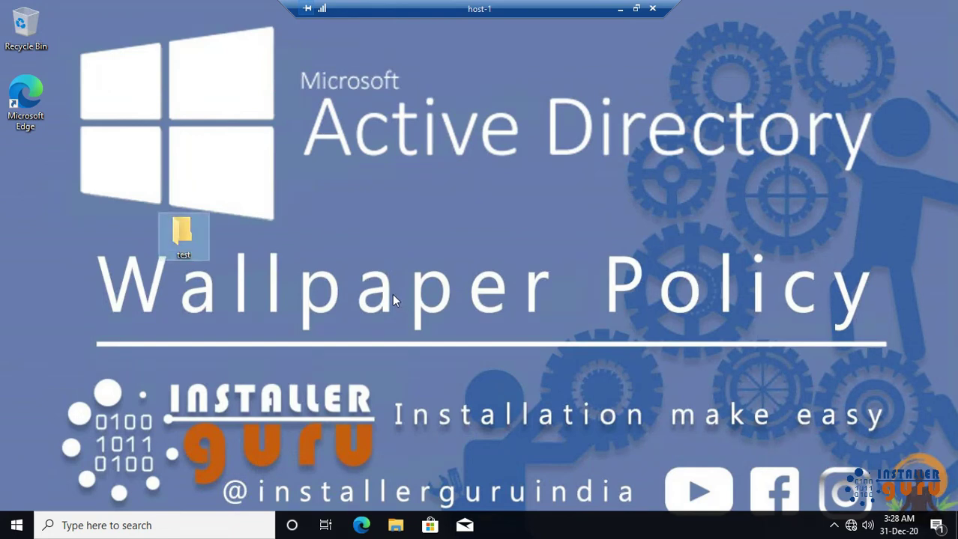
{"action": "left_click", "coordinate": [219, 262]}
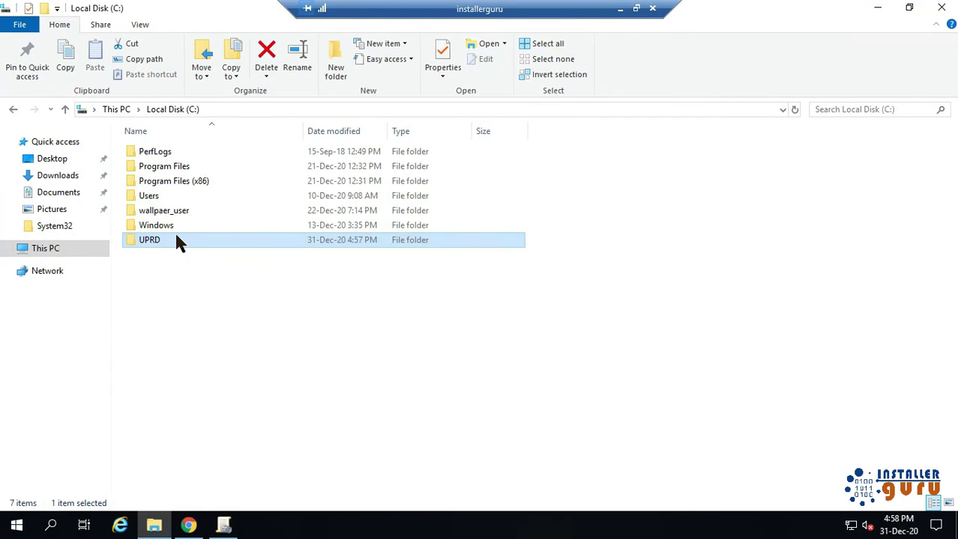
Step: On the server, browse to C:\UPRD\installerguru, try to open its Desktop folder, and decline the offer of permanent access
{"action": "double_click", "coordinate": [177, 240]}
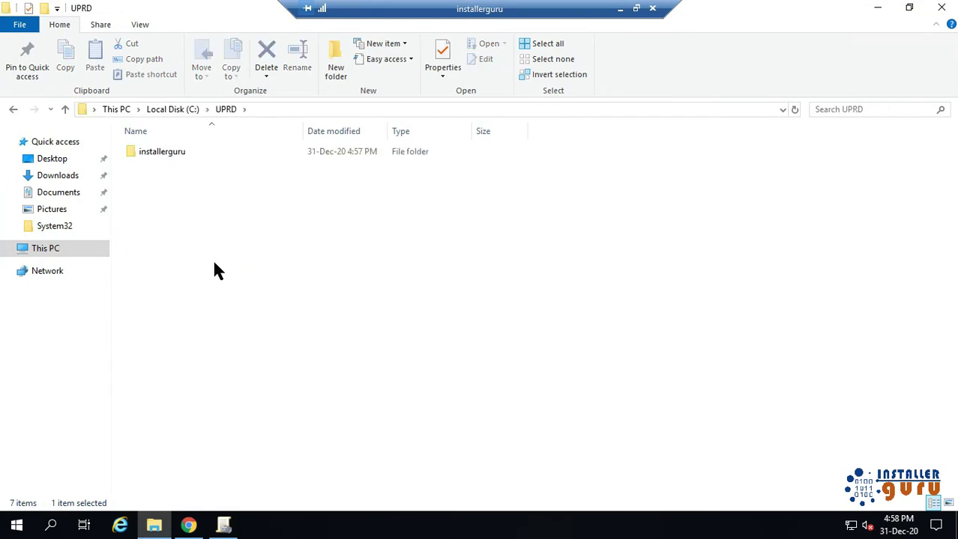
{"action": "double_click", "coordinate": [185, 153]}
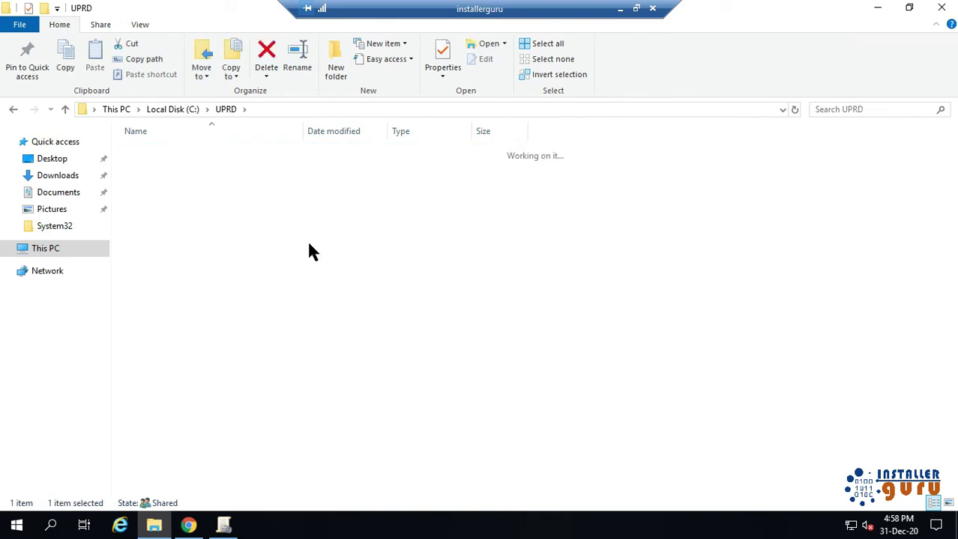
{"action": "left_click", "coordinate": [174, 153]}
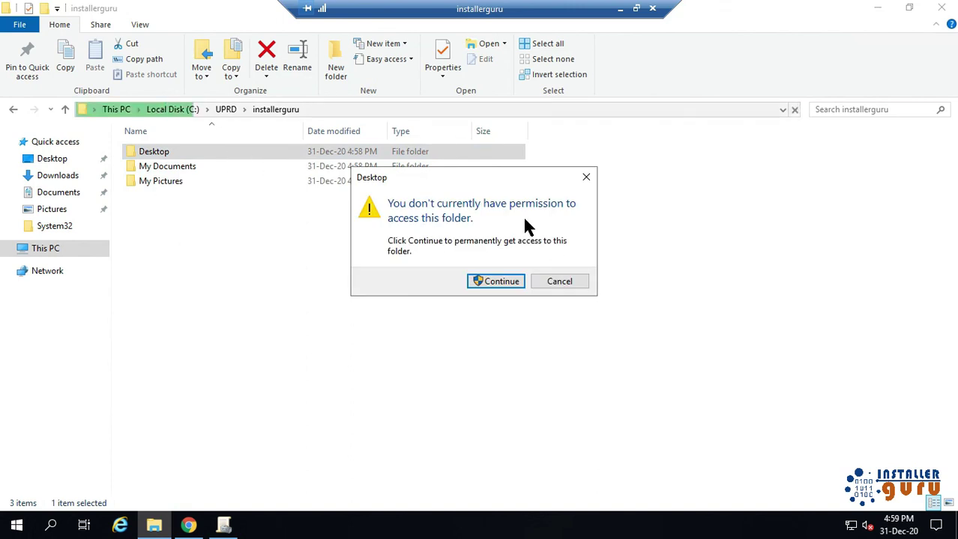
{"action": "left_click", "coordinate": [571, 284]}
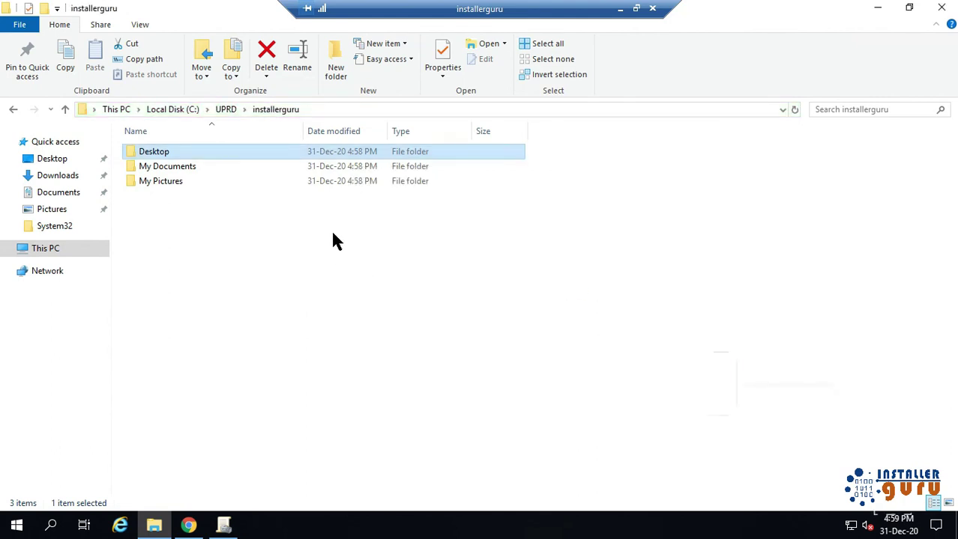
Step: Return to Local Disk (C:), review the UPRD folder's security permissions without changing them, and switch to Chrome
{"action": "left_click", "coordinate": [225, 111]}
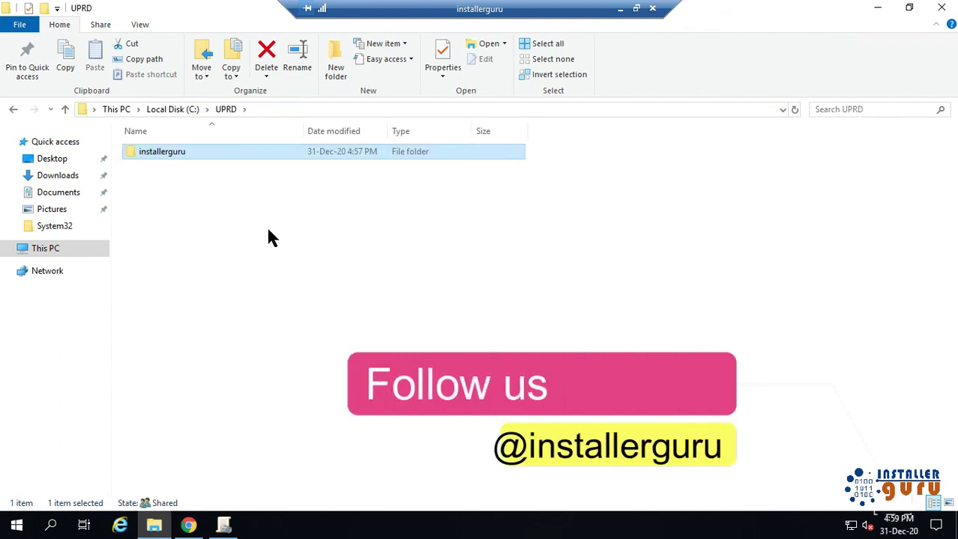
{"action": "key", "text": "alt+Up"}
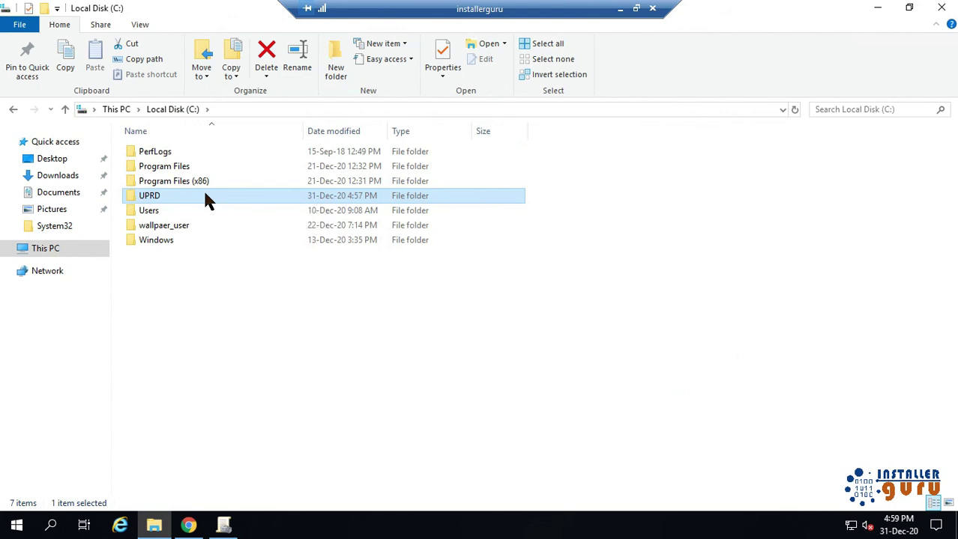
{"action": "right_click", "coordinate": [205, 195]}
{"action": "left_click", "coordinate": [259, 433]}
{"action": "left_click", "coordinate": [303, 201]}
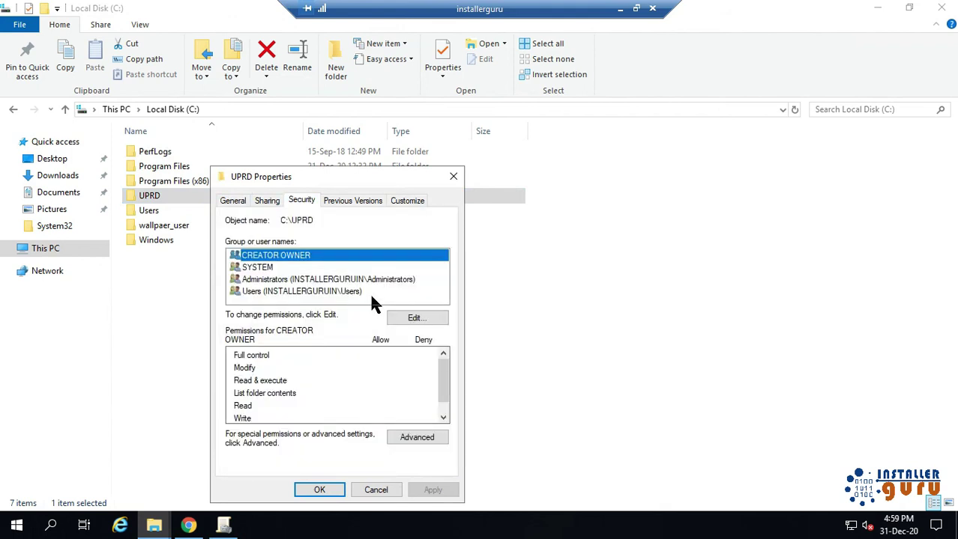
{"action": "left_click", "coordinate": [383, 494]}
{"action": "left_click", "coordinate": [188, 525]}
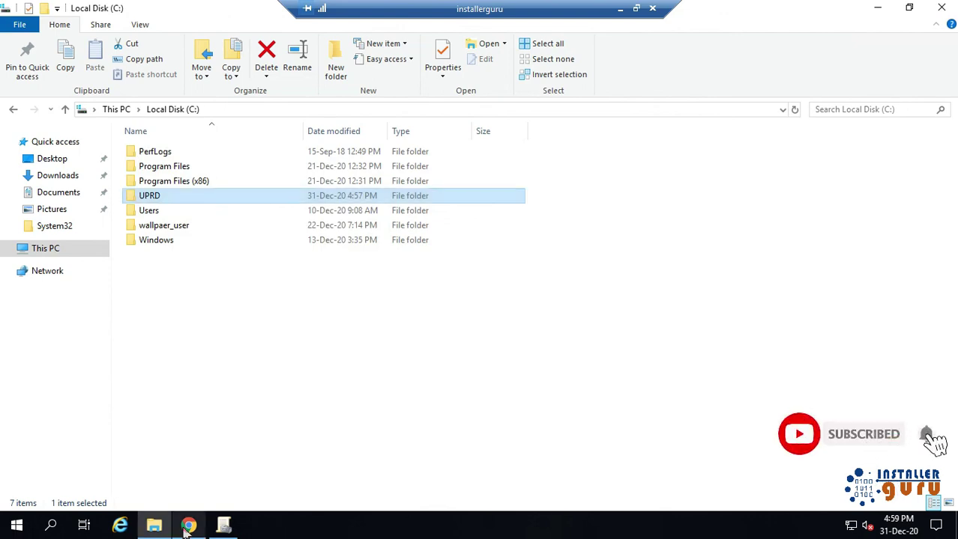